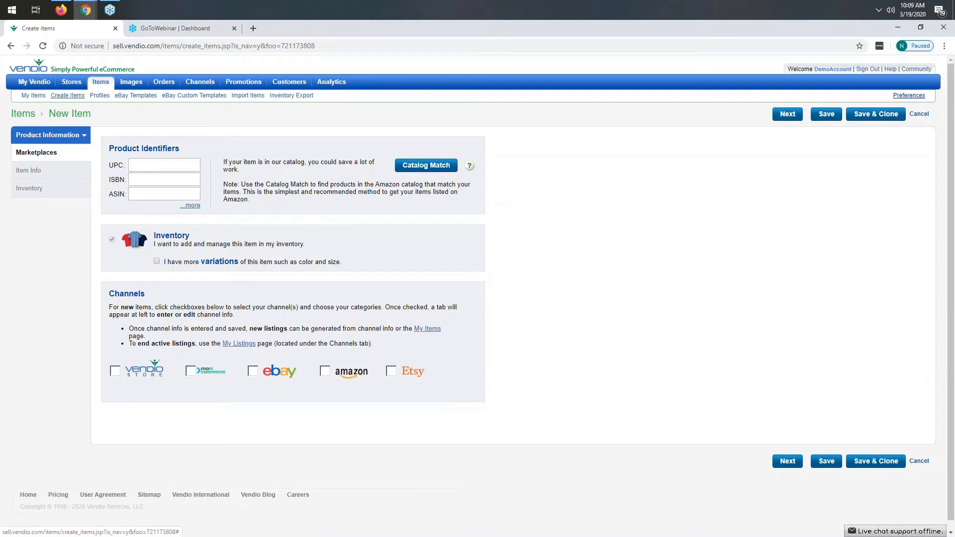
# Step: Enable the Etsy channel and choose the Etsy product category Jewelry > Bracelets > Beaded Bracelets
pyautogui.click(390, 372)
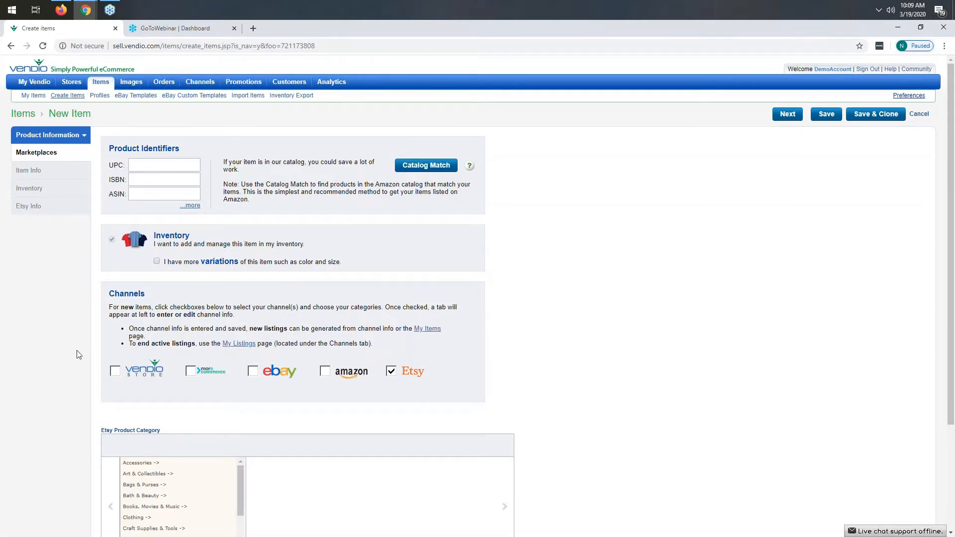
pyautogui.scroll(-3, 228, 358)
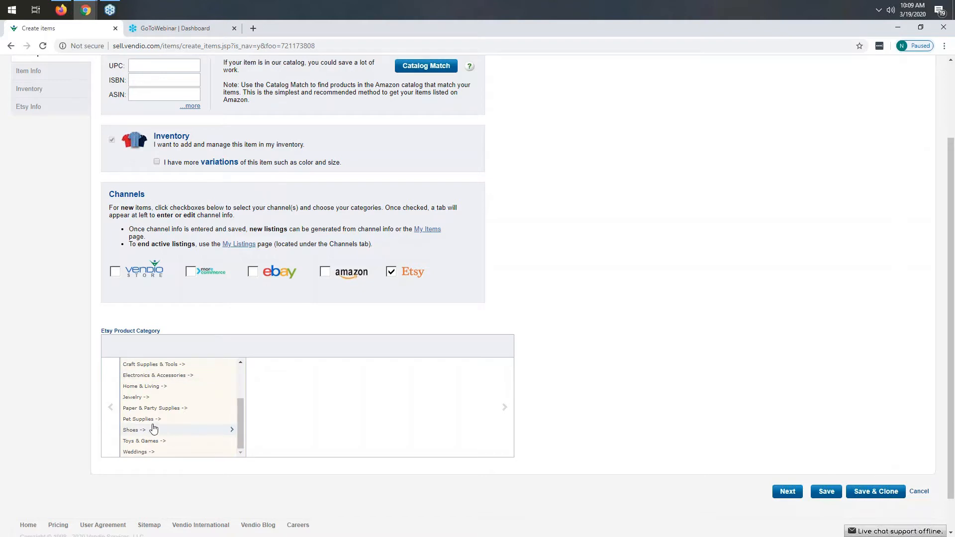
pyautogui.scroll(-1, 164, 398)
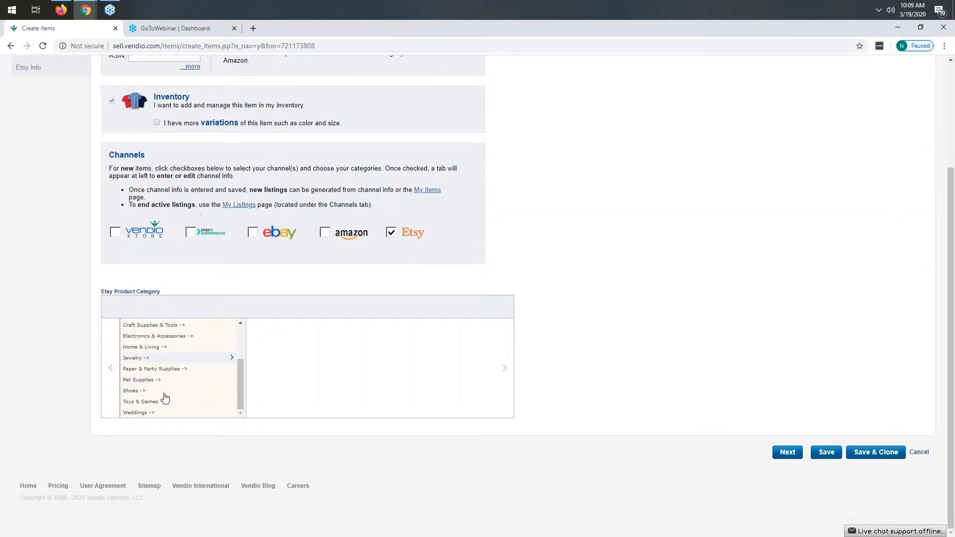
pyautogui.click(143, 359)
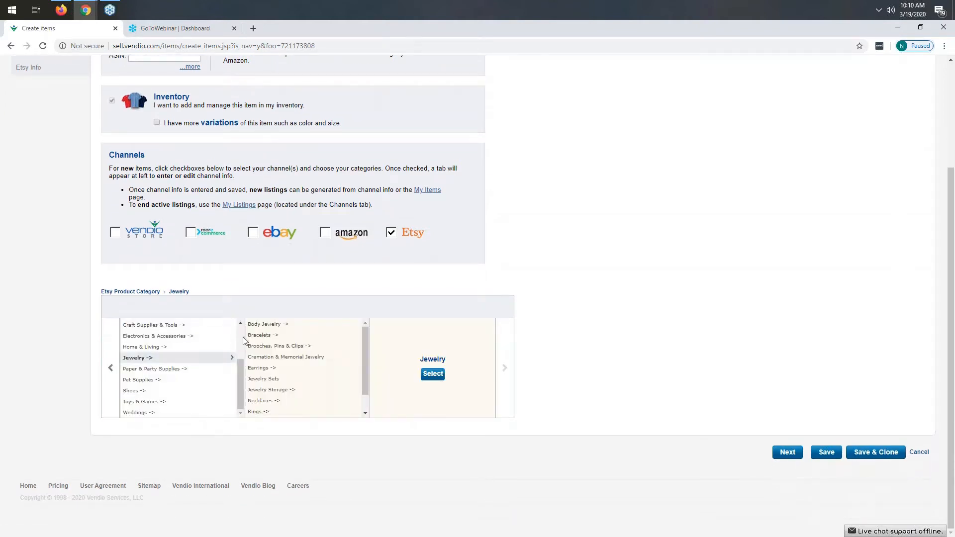
pyautogui.click(271, 337)
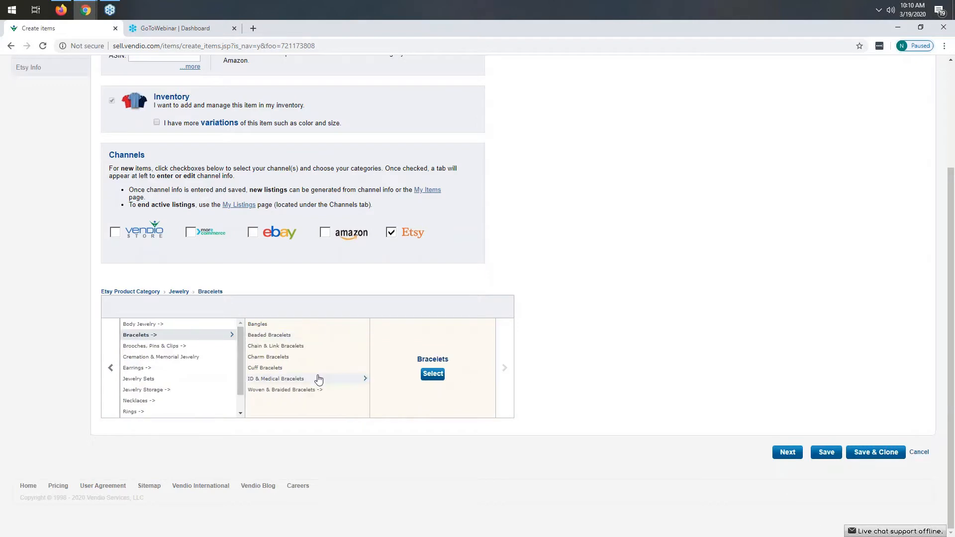
pyautogui.click(275, 337)
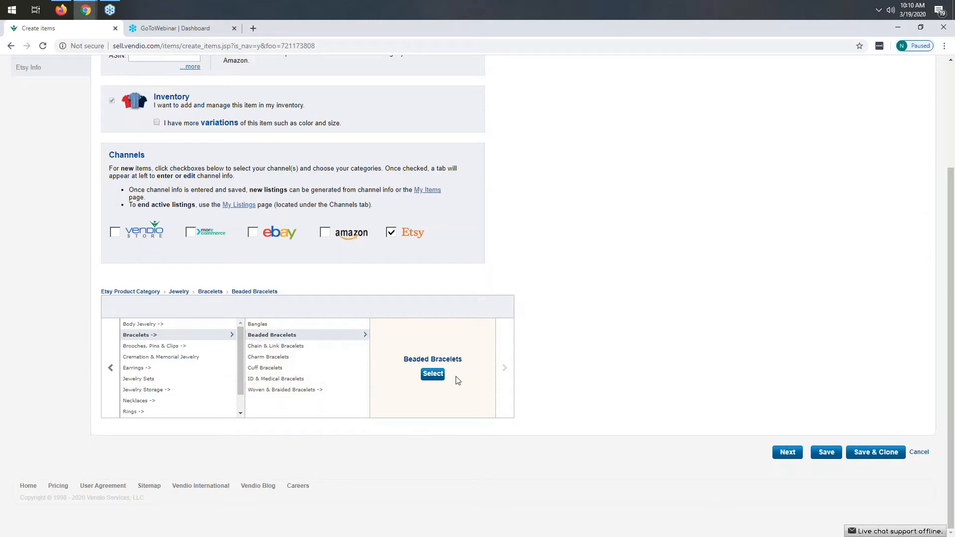
pyautogui.click(432, 374)
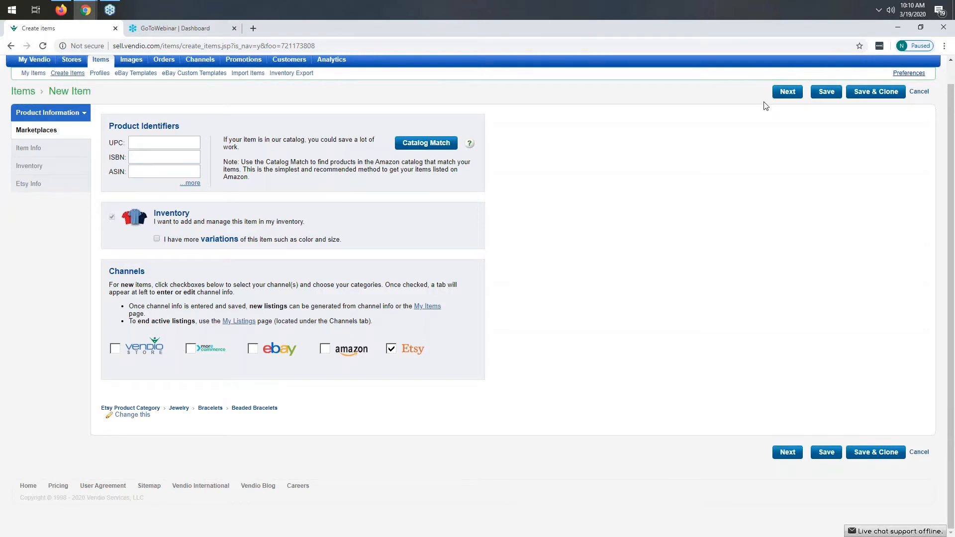
# Step: Continue to the item info and enter the title "Test only - Handmade red and white beaded bracelet"
pyautogui.click(787, 452)
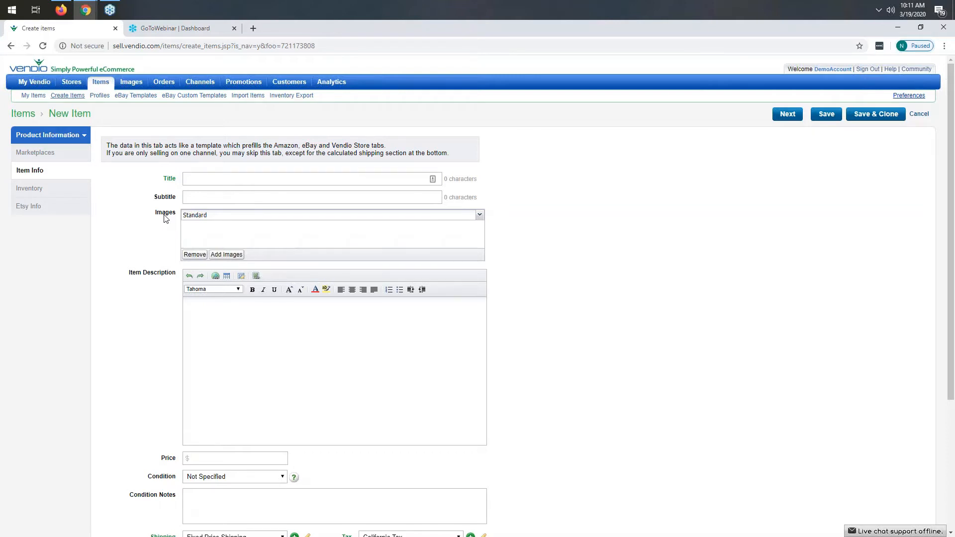
pyautogui.click(288, 175)
pyautogui.write('Test only - Handmade red and white bea')
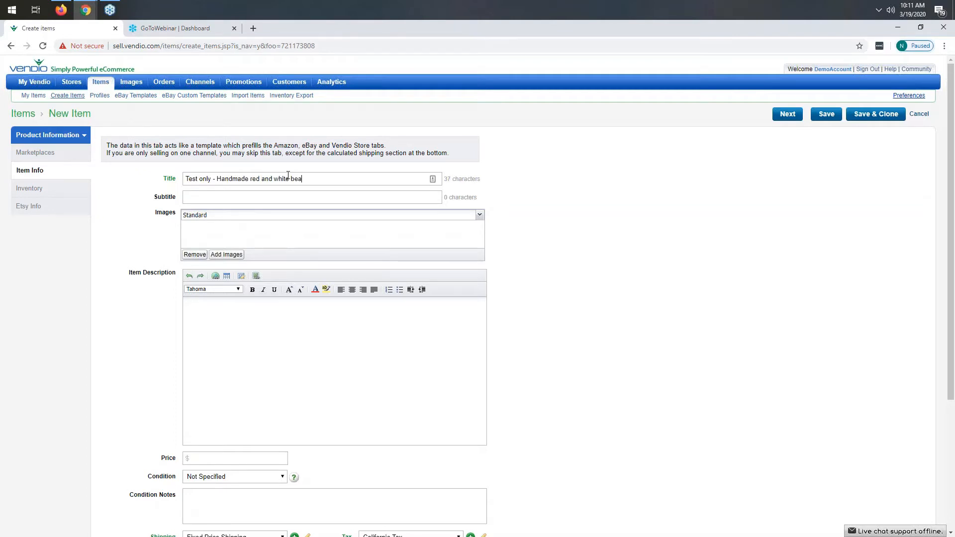
pyautogui.write('ded bracelet')
# Step: Attach the red and white beaded bracelet photo from the standard images library to the item
pyautogui.click(226, 255)
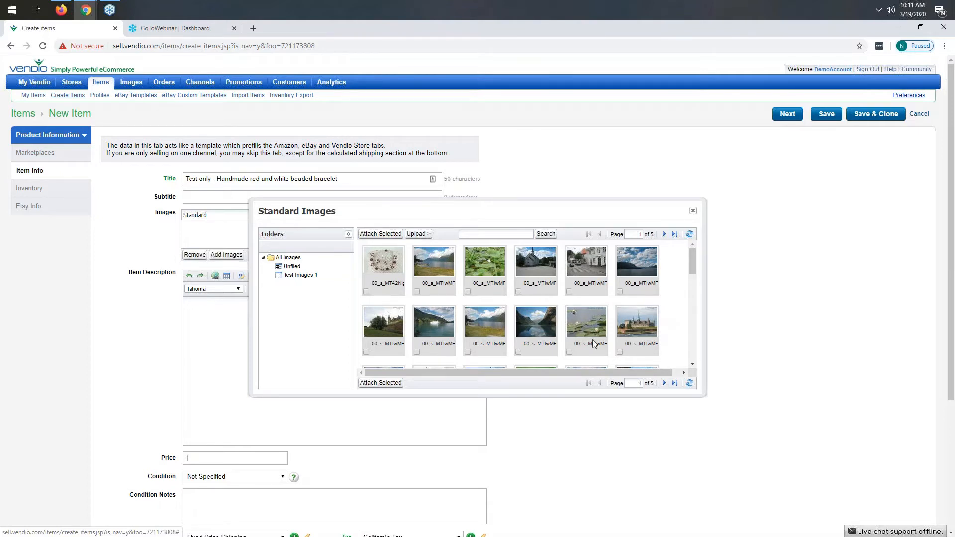
pyautogui.click(664, 383)
pyautogui.click(664, 383)
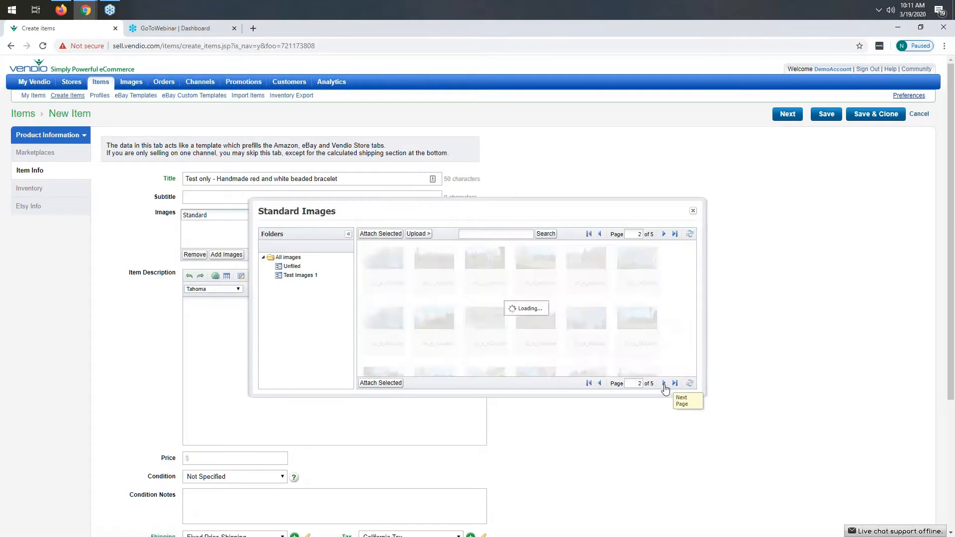
pyautogui.click(664, 383)
pyautogui.scroll(-5, 533, 329)
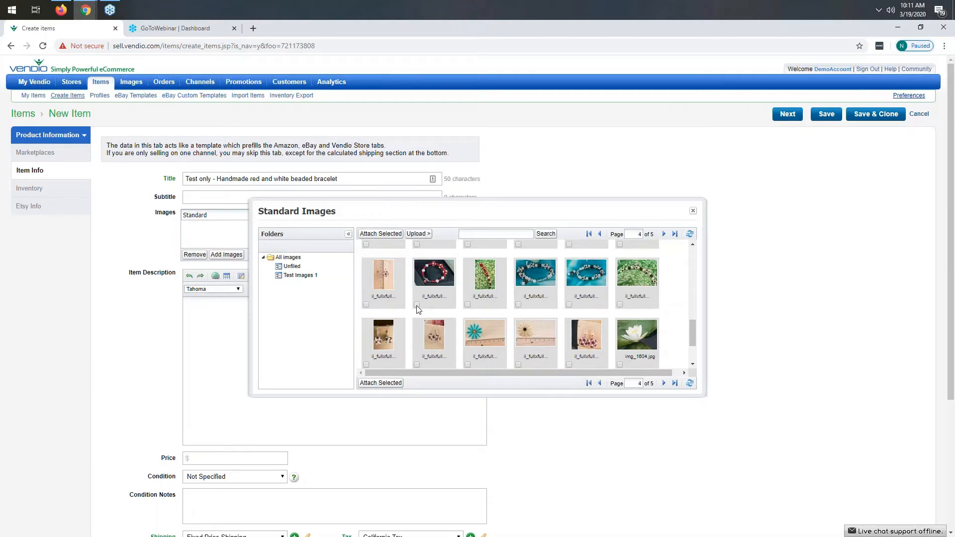
pyautogui.click(417, 305)
pyautogui.click(376, 234)
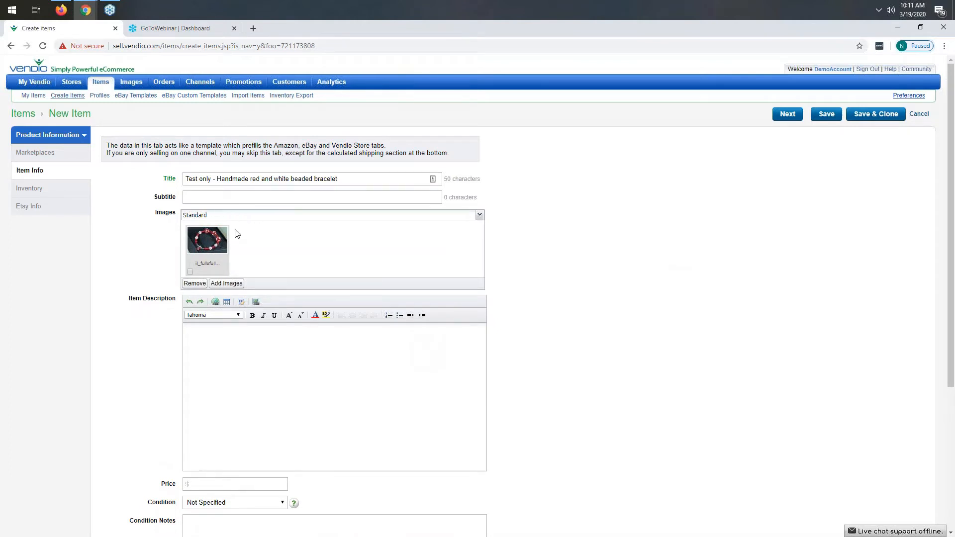
# Step: Enter the item description "This is a test only. Do not buy. Red and white beaded bracelet."
pyautogui.click(269, 357)
pyautogui.write('This is a test only. Do not buy. Red and white beaded bracelet.')
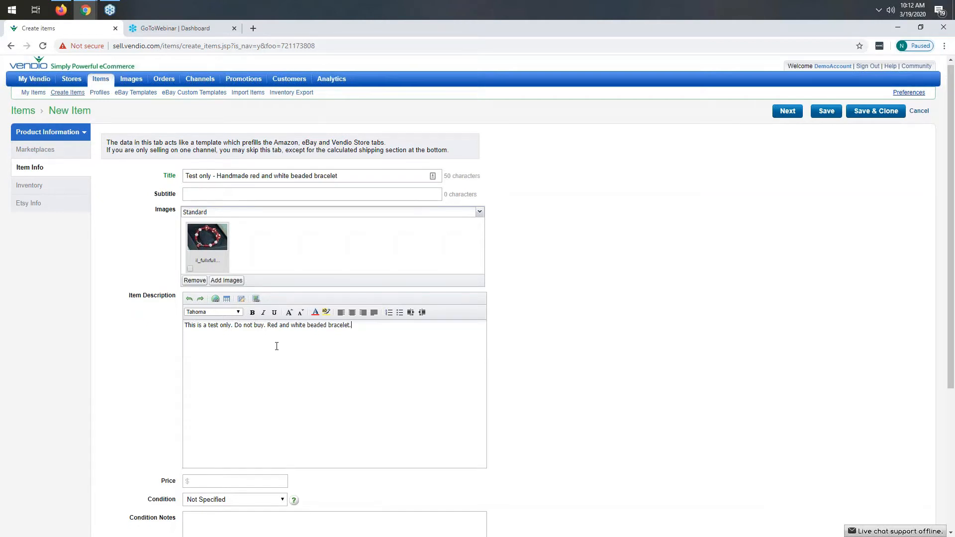
# Step: Set the item price to 10.00
pyautogui.scroll(-2, 223, 391)
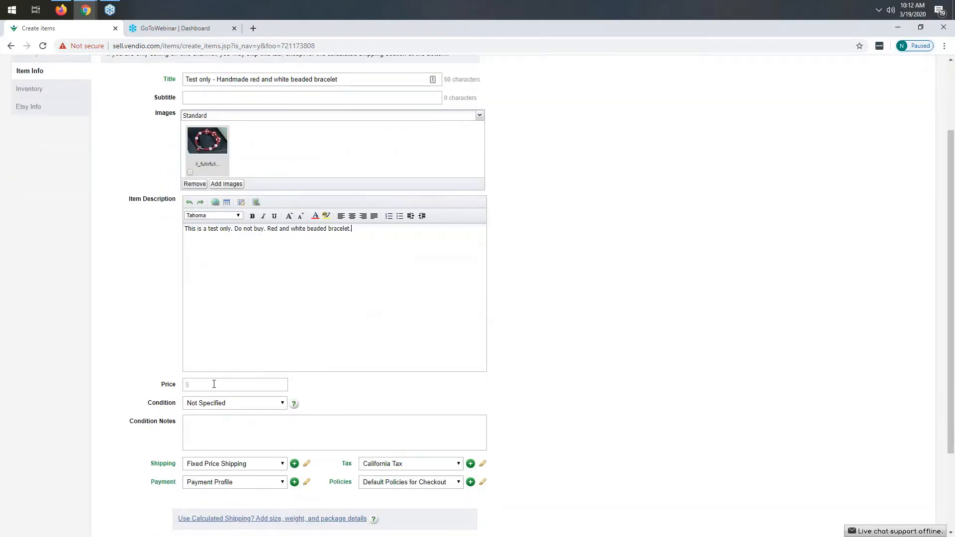
pyautogui.click(228, 386)
pyautogui.write('10.00')
# Step: Open the calculated shipping details and enter item weight 1 lb 0 oz, shipping weight 2 lb 0 oz, dimensions 2 × 1 × 1 inches
pyautogui.scroll(-1, 275, 400)
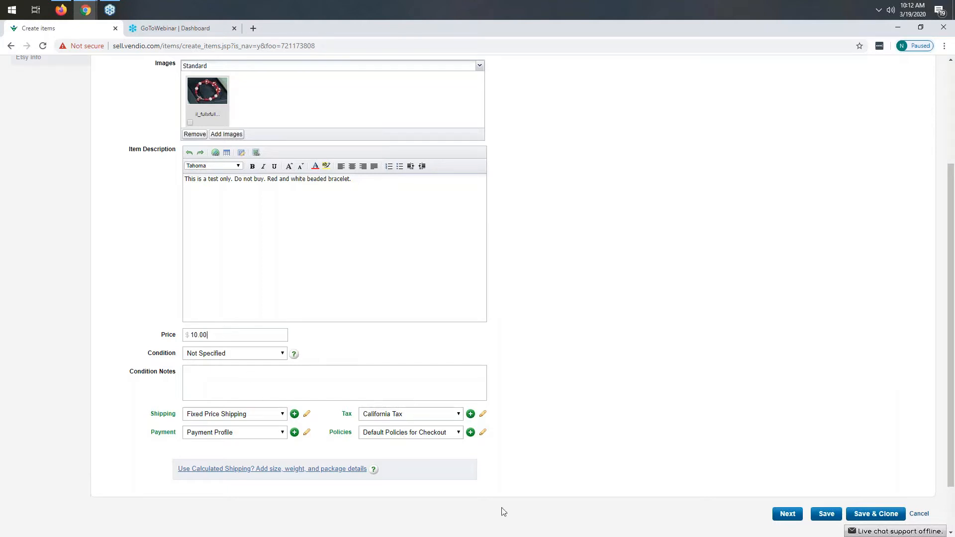
pyautogui.scroll(-2, 373, 467)
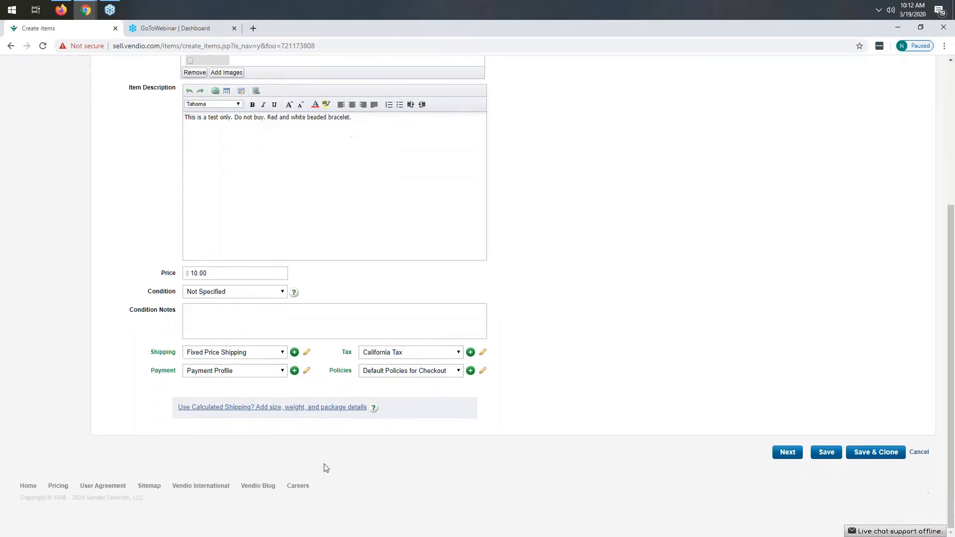
pyautogui.click(276, 411)
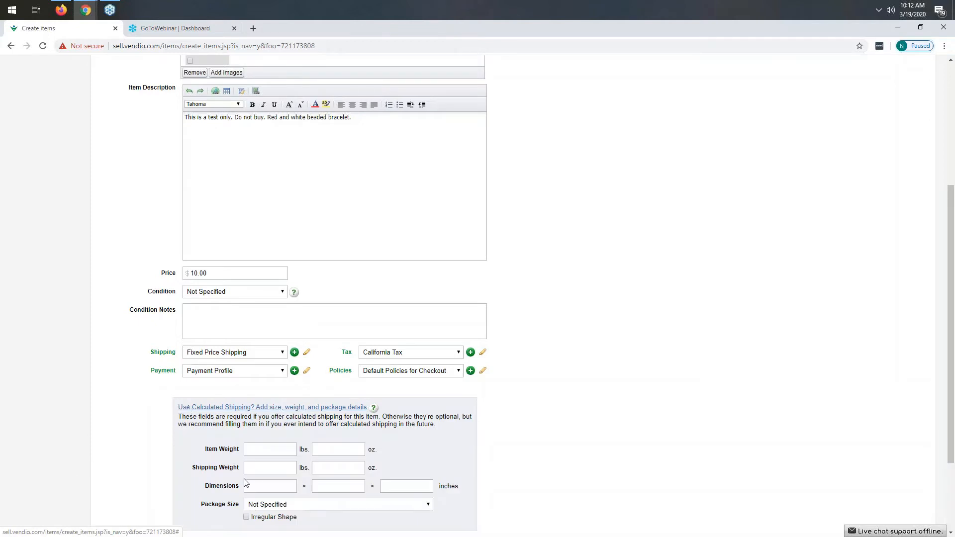
pyautogui.scroll(-3, 278, 353)
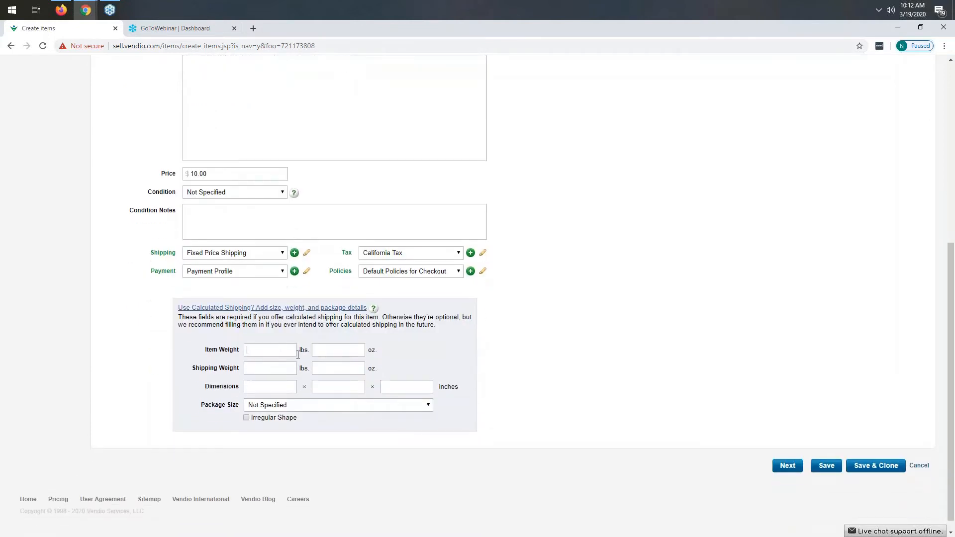
pyautogui.click(270, 350)
pyautogui.write('2')
pyautogui.press('Tab')
pyautogui.write('0')
pyautogui.click(258, 345)
pyautogui.press('BackSpace')
pyautogui.write('1')
pyautogui.press('Tab')
pyautogui.press('Tab')
pyautogui.write('01')
pyautogui.press('Tab')
pyautogui.write('1')
# Step: Set the package size to Thick Envelope/Package (<84" total length + girth) and continue to inventory
pyautogui.click(305, 410)
pyautogui.click(314, 441)
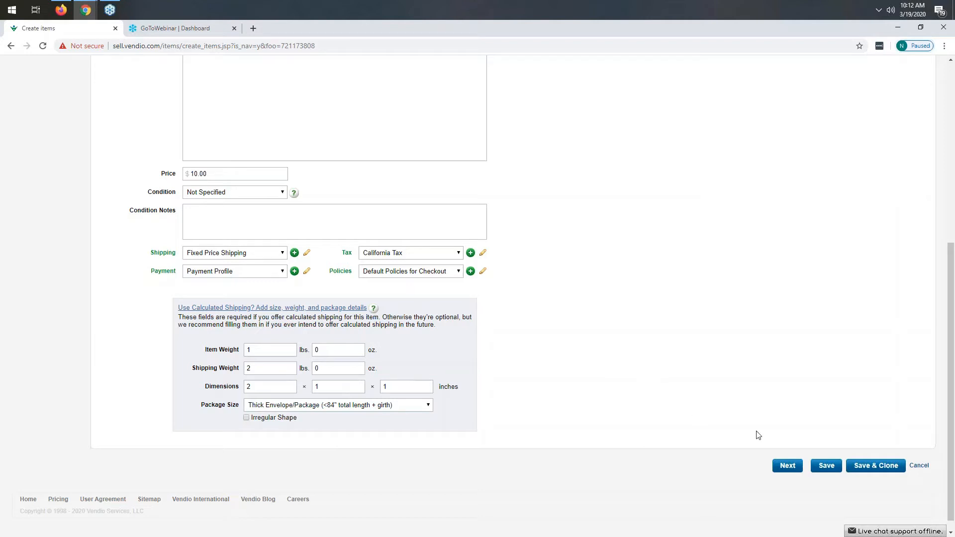
pyautogui.click(787, 465)
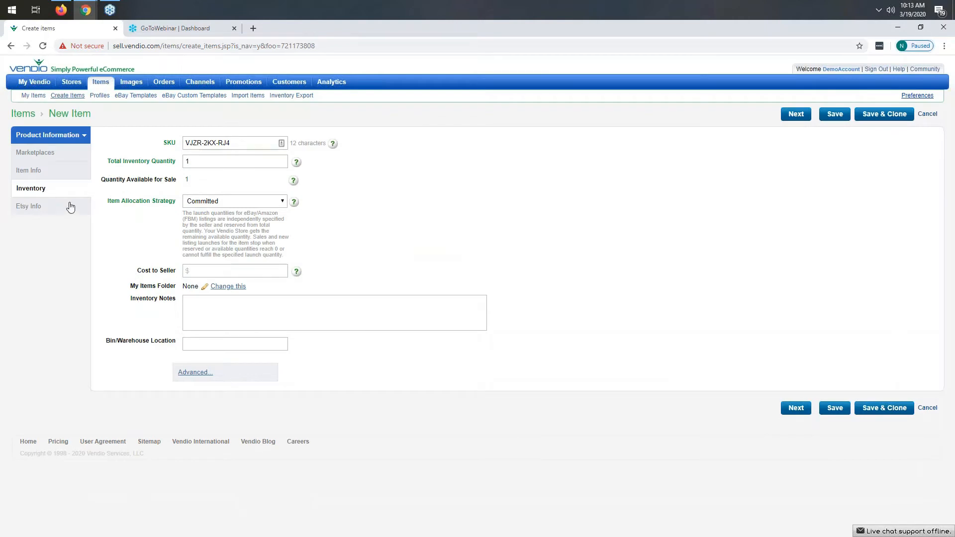
pyautogui.click(239, 144)
pyautogui.moveTo(231, 144); pyautogui.dragTo(185, 143)
pyautogui.click(429, 194)
pyautogui.moveTo(233, 144); pyautogui.dragTo(185, 144)
pyautogui.click(475, 203)
# Step: Set the total inventory quantity to 10
pyautogui.moveTo(224, 161); pyautogui.dragTo(178, 167)
pyautogui.write('110')
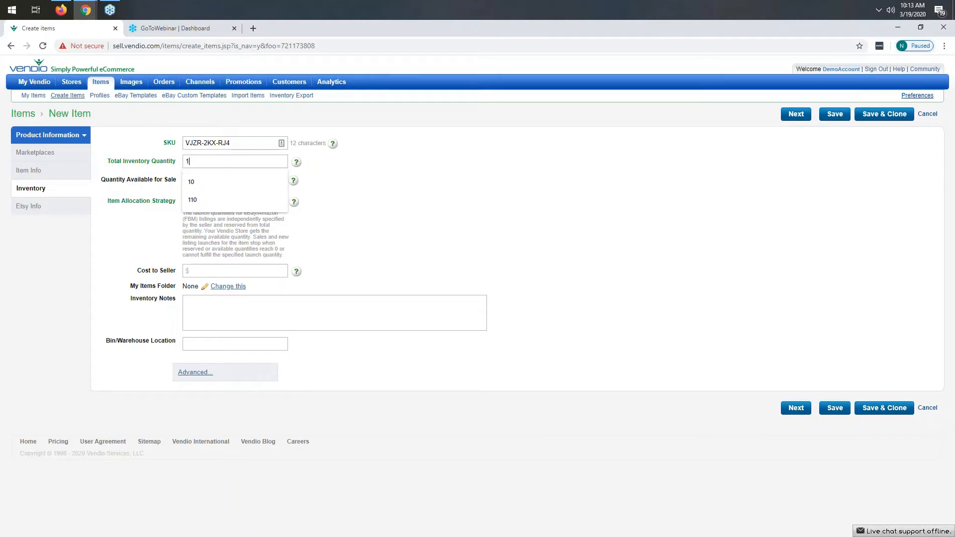
pyautogui.press('BackSpace')
pyautogui.press('BackSpace')
pyautogui.write('0')
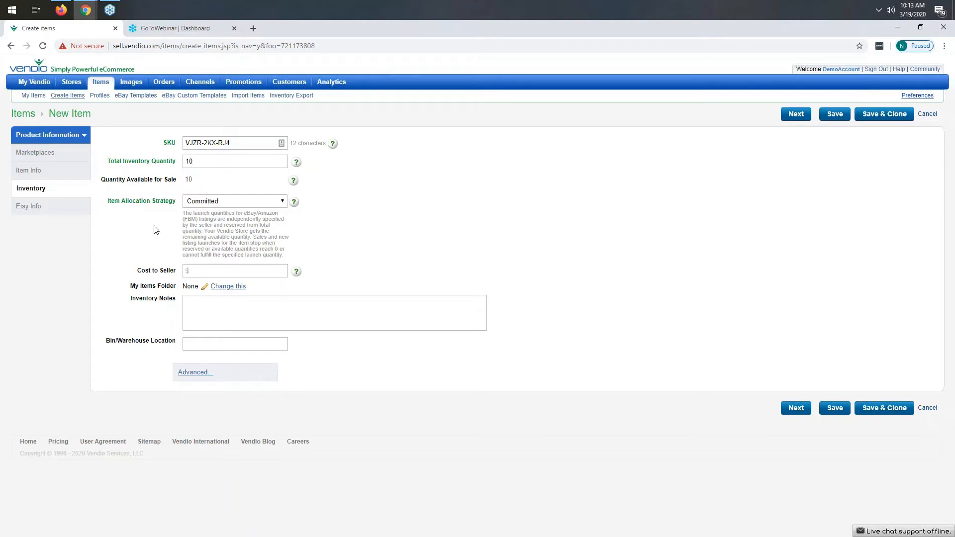
# Step: Set the item allocation strategy to Shared and the cost to seller to 7.00
pyautogui.click(249, 203)
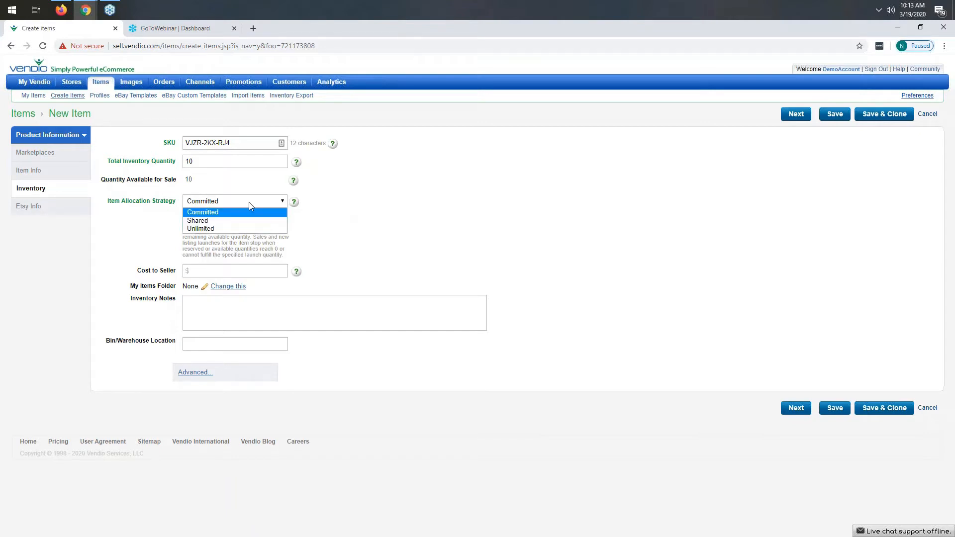
pyautogui.click(198, 221)
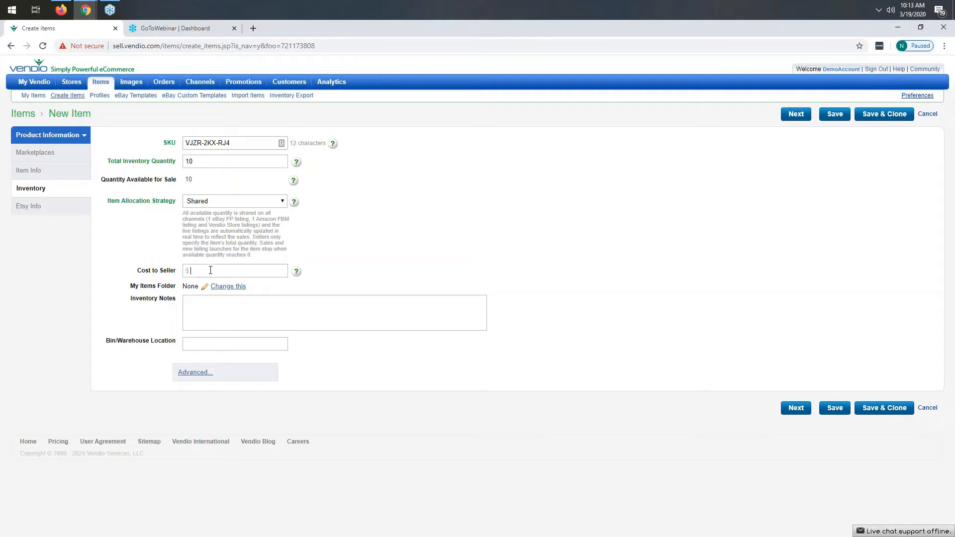
pyautogui.write('00')
# Step: Expand the advanced inventory options and continue to the Etsy info section
pyautogui.click(195, 376)
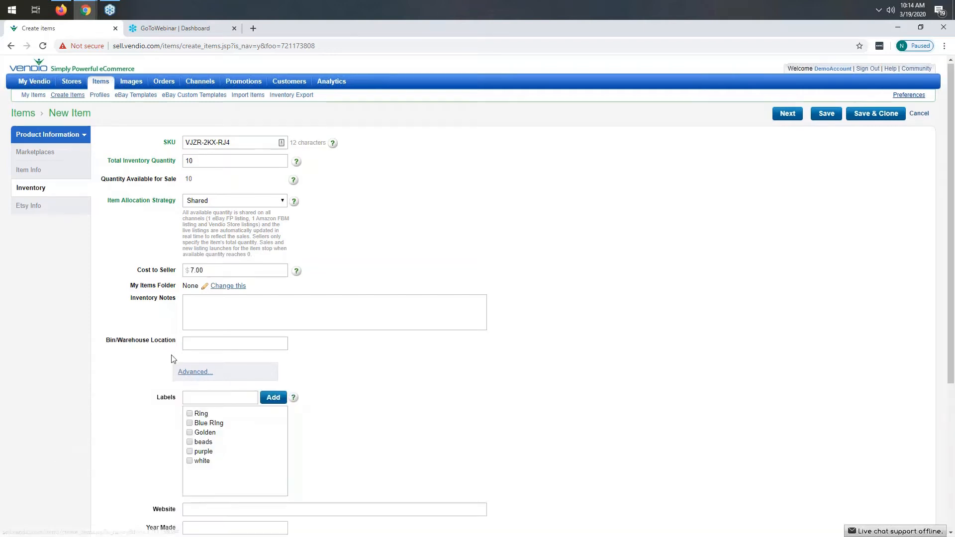
pyautogui.scroll(-4, 173, 358)
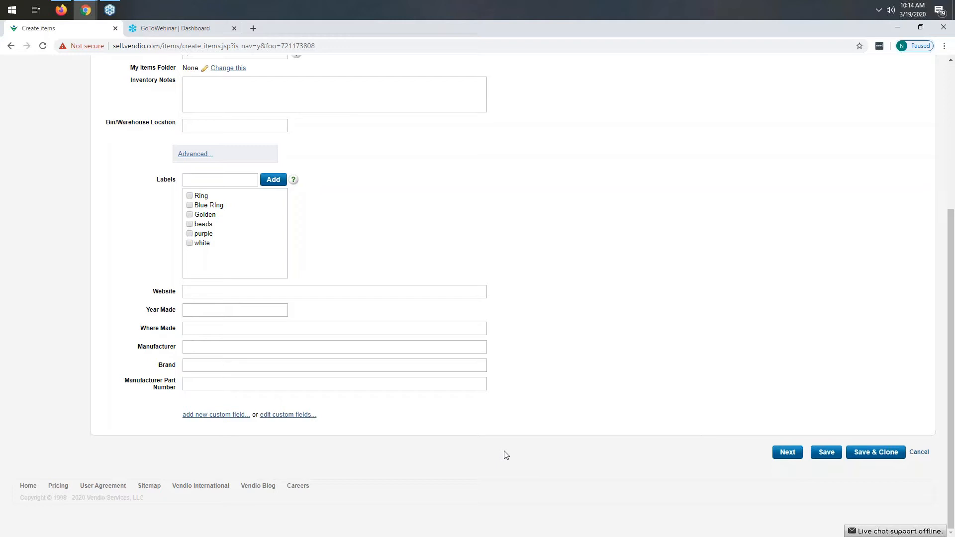
pyautogui.click(788, 453)
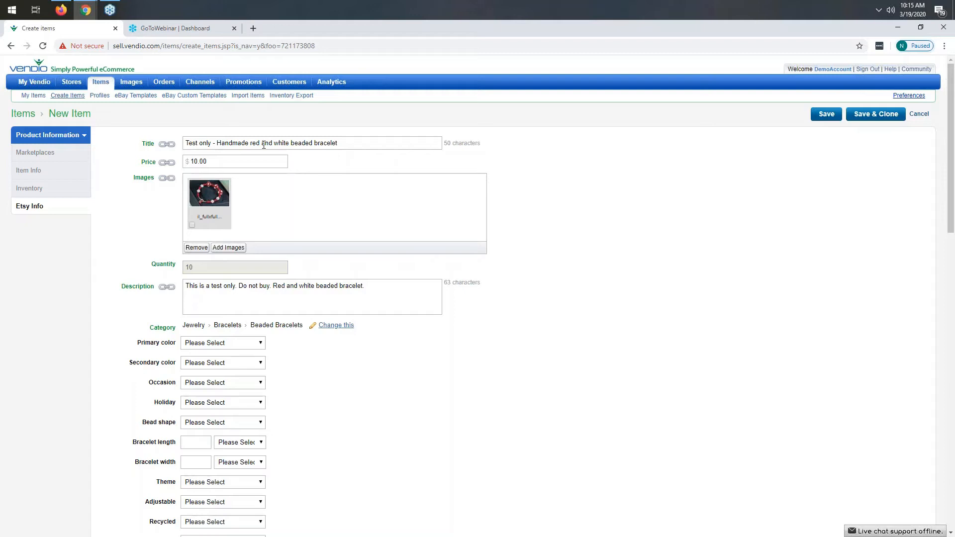
# Step: Set the Etsy primary color to Red and the secondary color to White
pyautogui.click(168, 146)
pyautogui.scroll(-1, 345, 364)
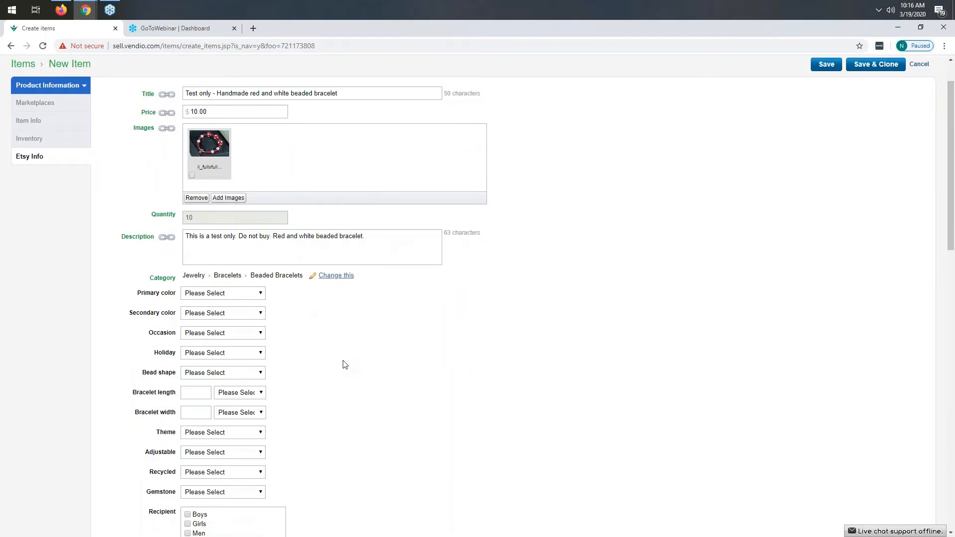
pyautogui.scroll(-1, 345, 365)
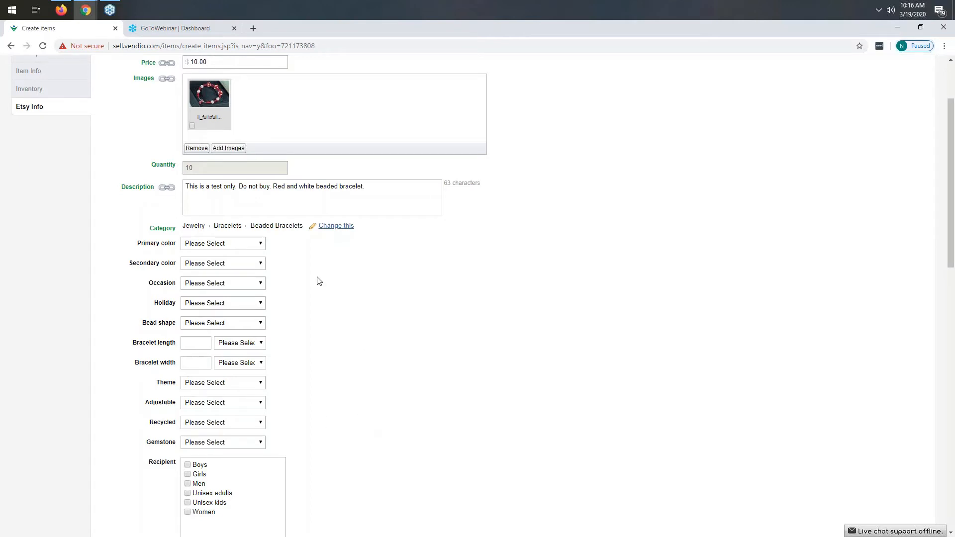
pyautogui.click(231, 246)
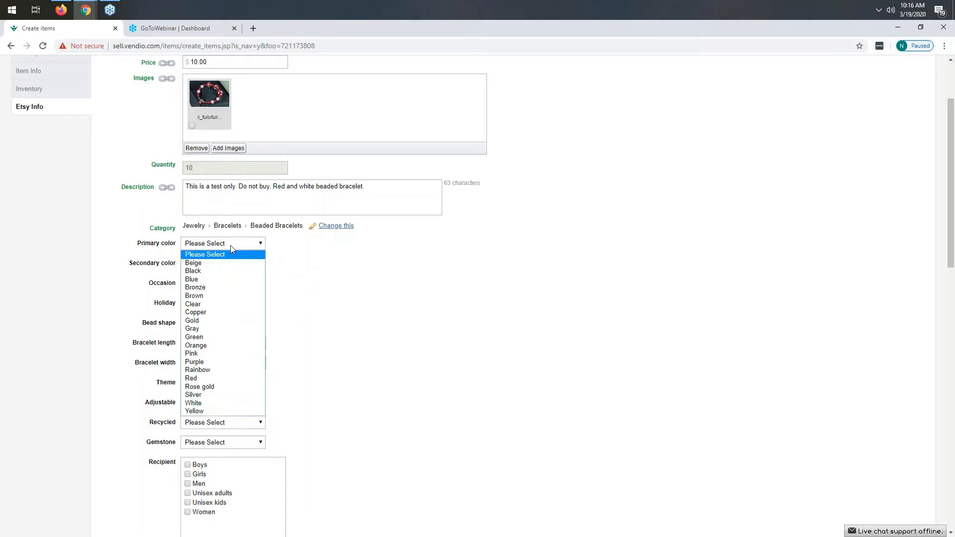
pyautogui.click(209, 379)
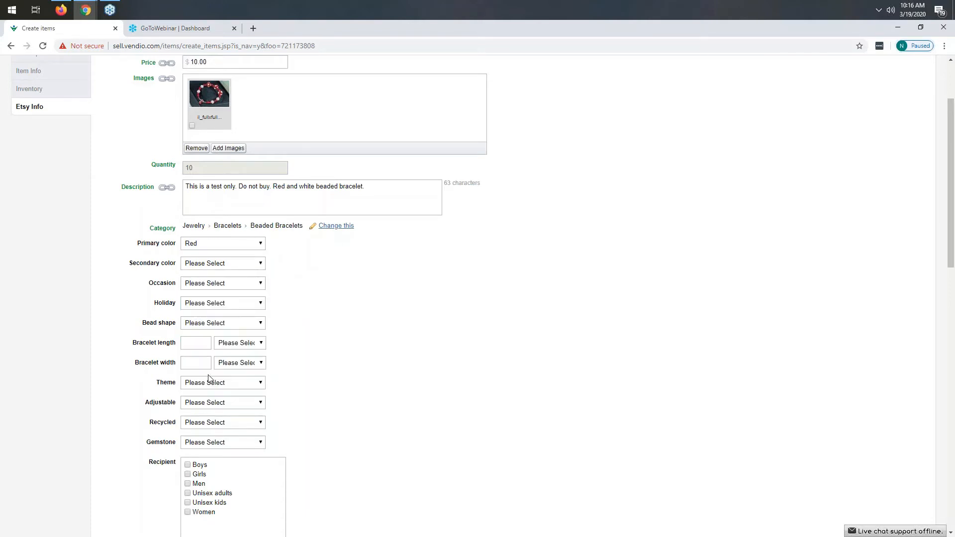
pyautogui.click(214, 267)
pyautogui.click(204, 421)
pyautogui.scroll(-2, 427, 327)
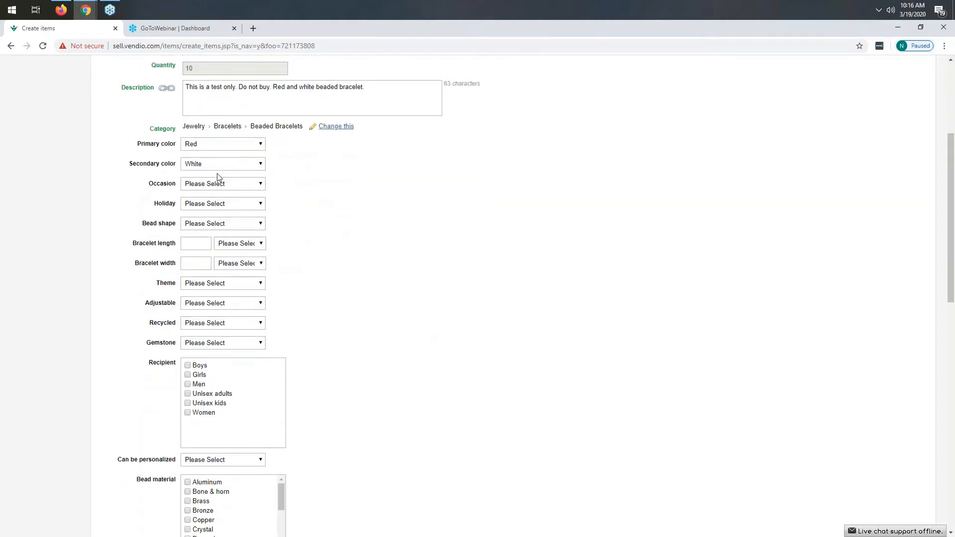
# Step: Set About the listing to I did, A finished product, and 2020 - 2020
pyautogui.scroll(-4, 414, 292)
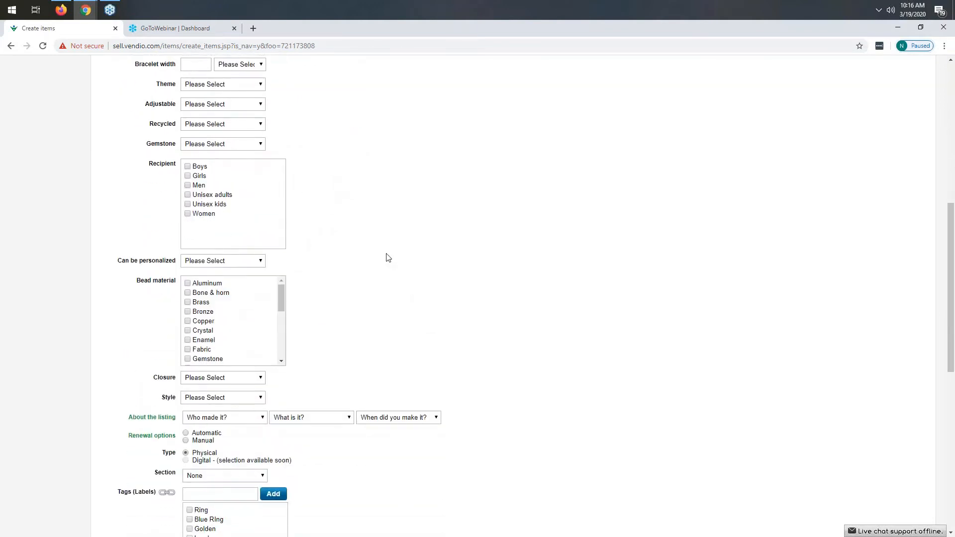
pyautogui.scroll(-2, 502, 294)
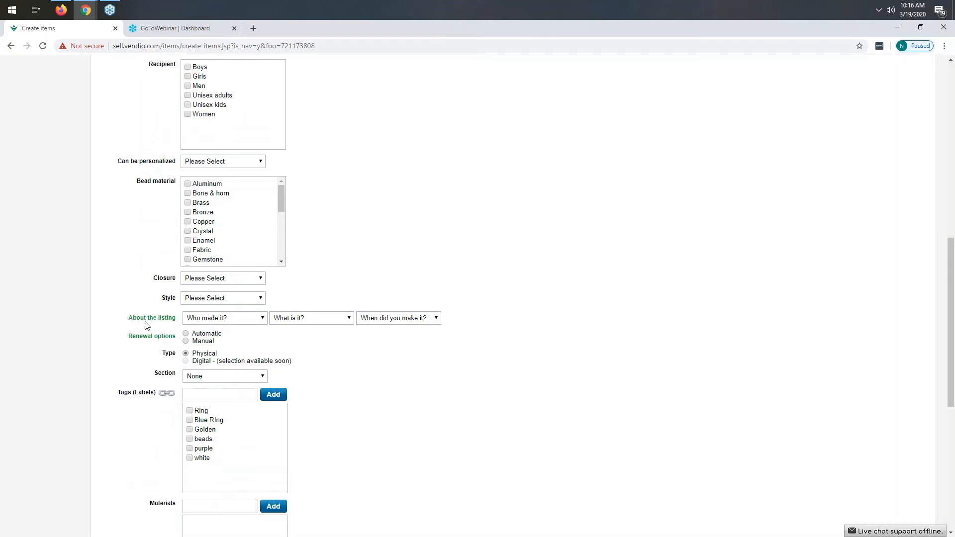
pyautogui.click(247, 323)
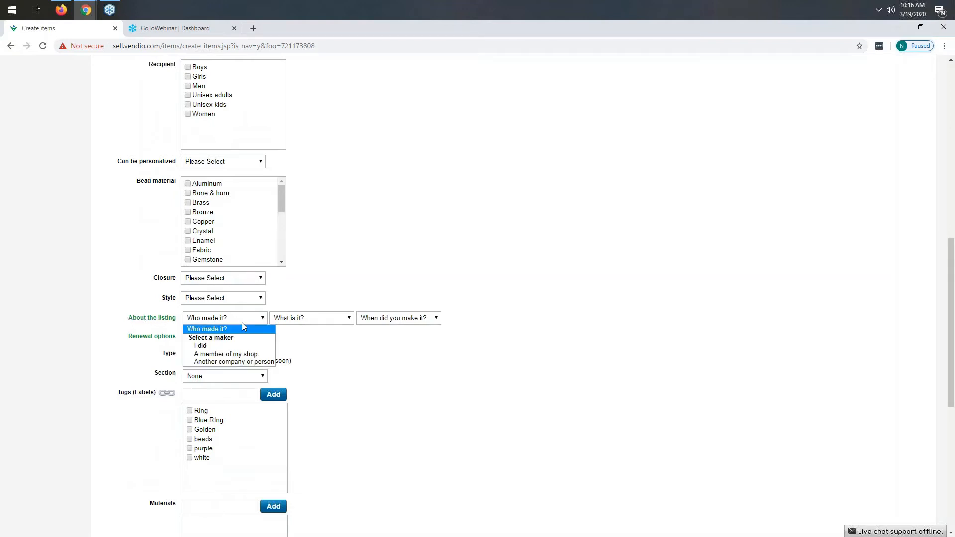
pyautogui.click(213, 347)
pyautogui.click(308, 317)
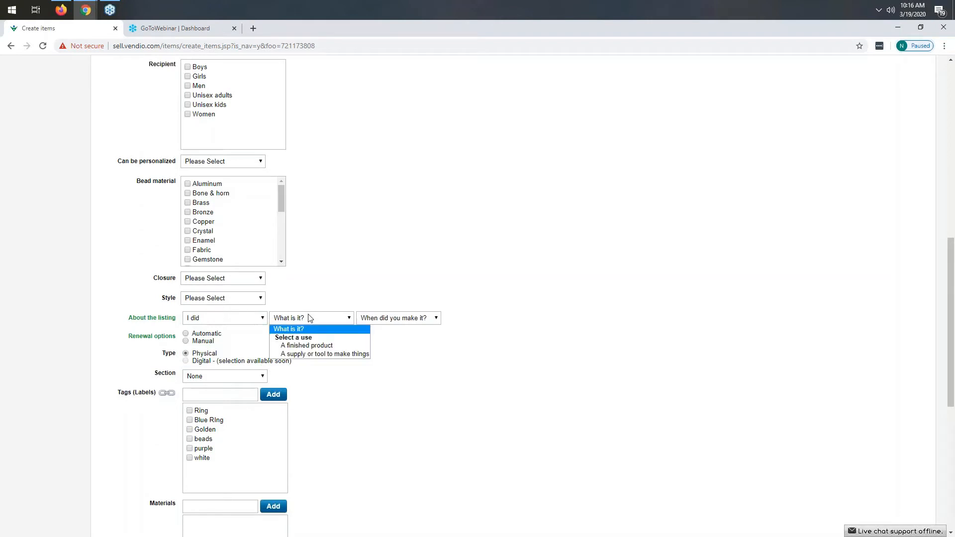
pyautogui.click(308, 345)
pyautogui.click(393, 320)
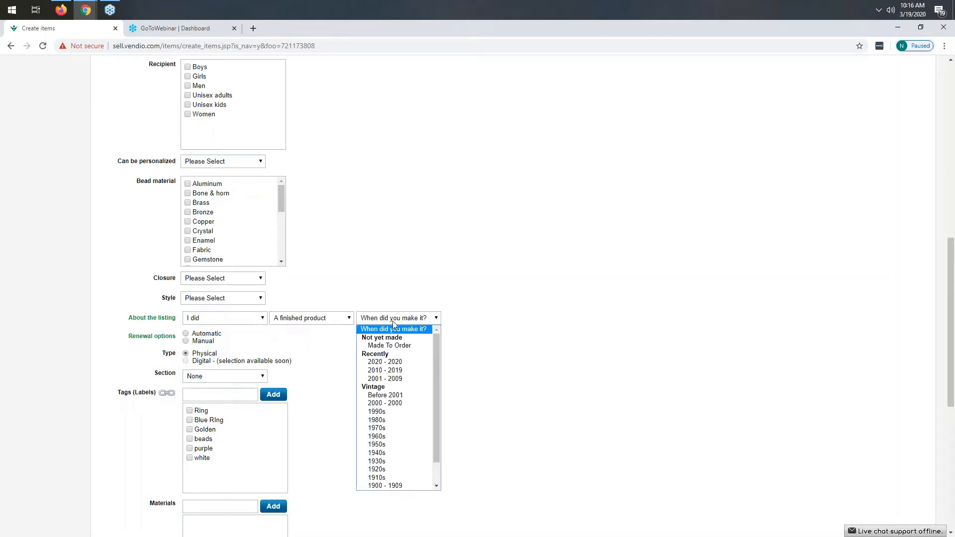
pyautogui.click(398, 362)
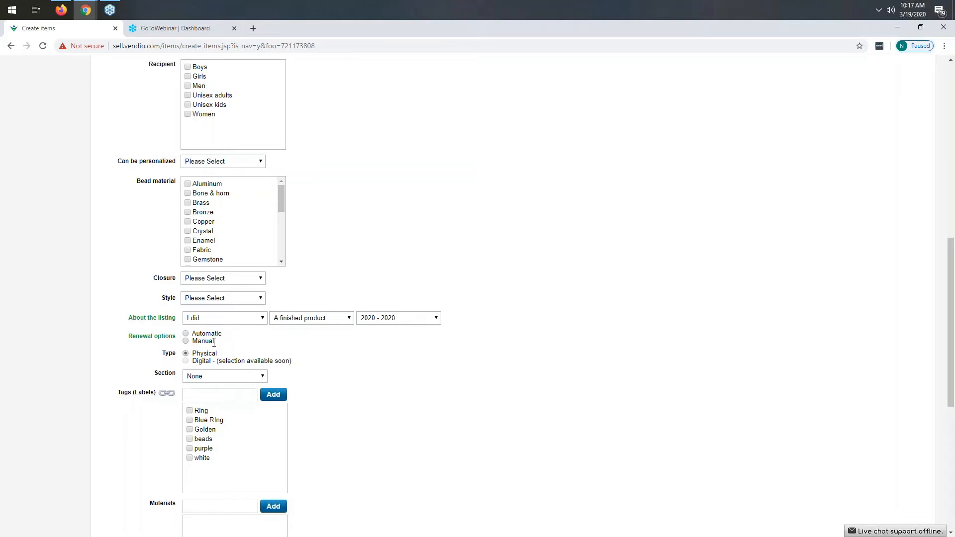
# Step: Set the renewal option to Manual
pyautogui.click(185, 341)
pyautogui.scroll(-2, 396, 381)
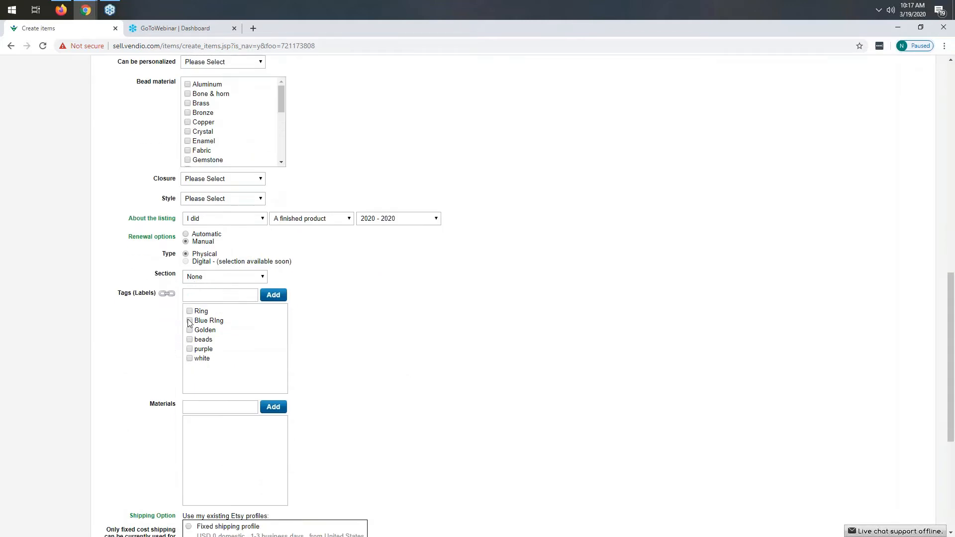
pyautogui.scroll(-3, 145, 324)
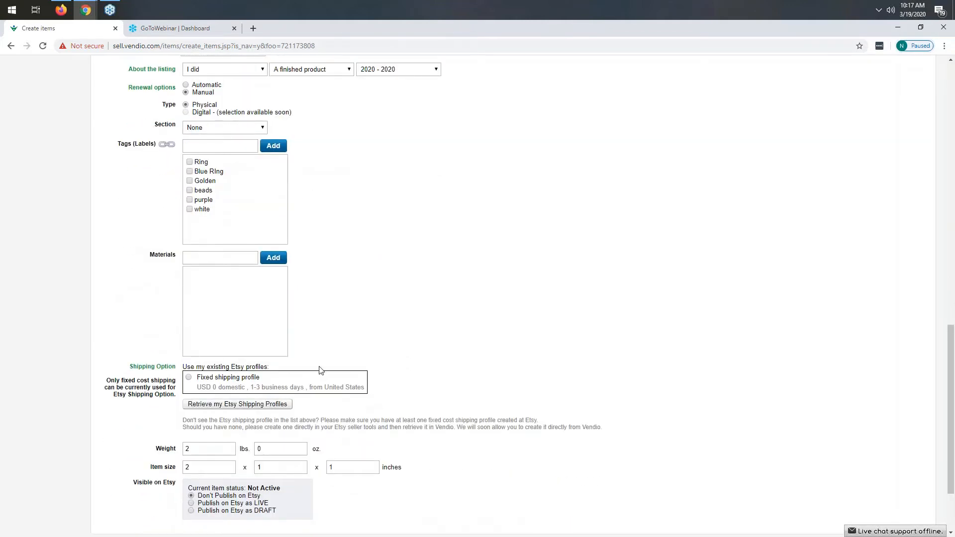
pyautogui.scroll(-2, 319, 369)
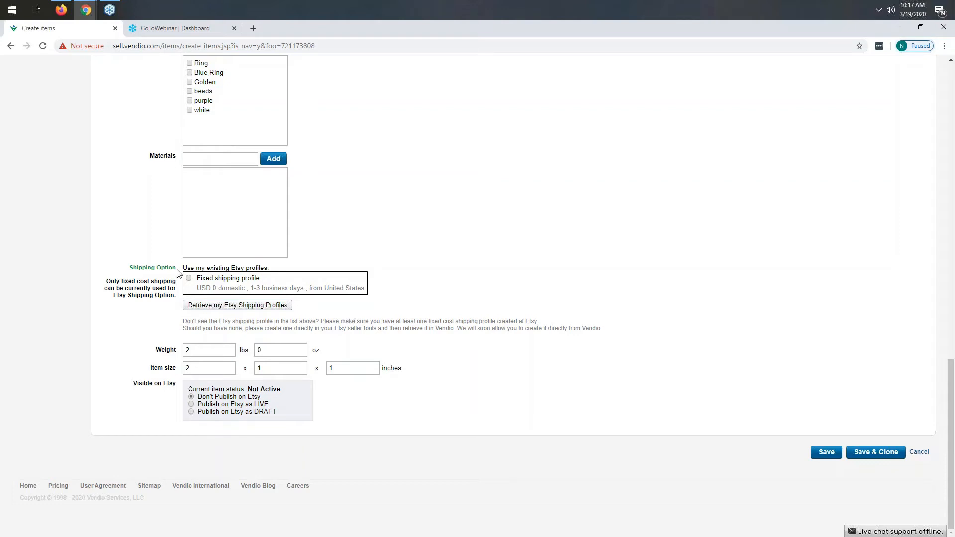
# Step: Save the item using the fixed shipping profile and set to publish on Etsy as LIVE
pyautogui.click(189, 279)
pyautogui.moveTo(261, 397)
pyautogui.mouseDown()
pyautogui.moveTo(202, 398)
pyautogui.moveTo(269, 405)
pyautogui.mouseUp()
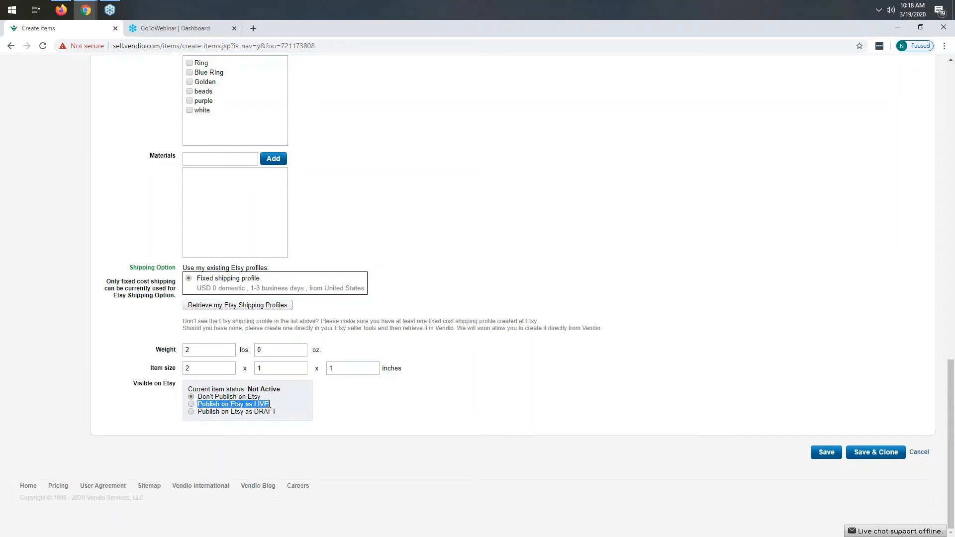
pyautogui.moveTo(197, 412); pyautogui.dragTo(281, 417)
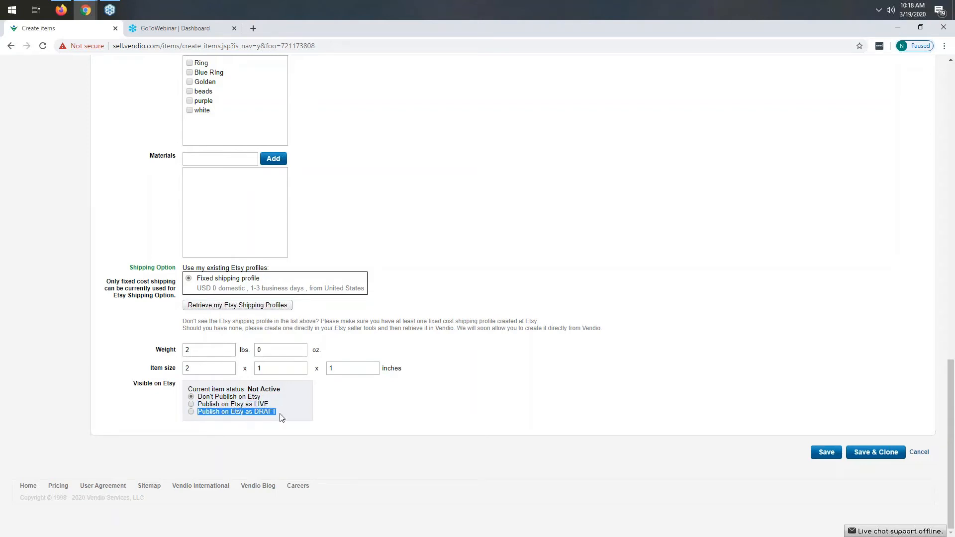
pyautogui.click(393, 419)
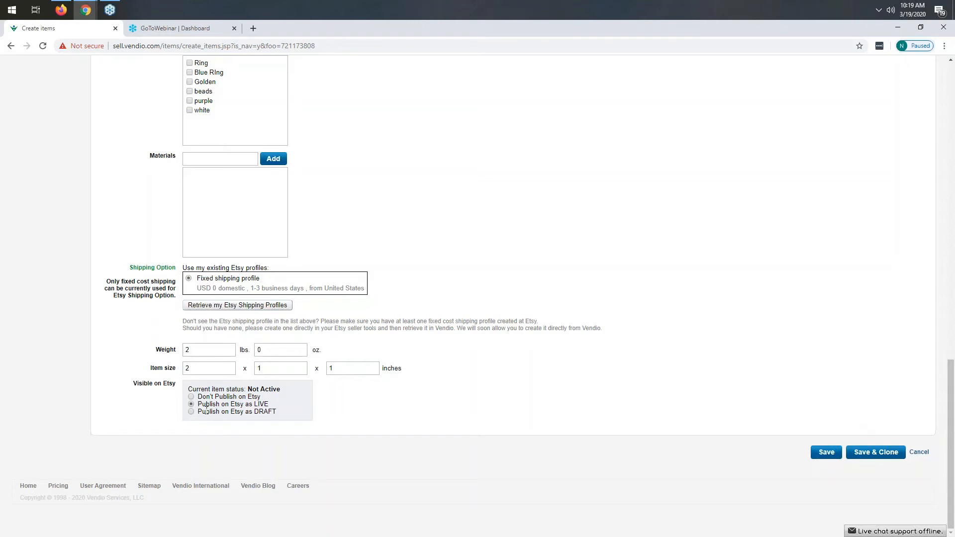
pyautogui.moveTo(199, 404); pyautogui.dragTo(271, 405)
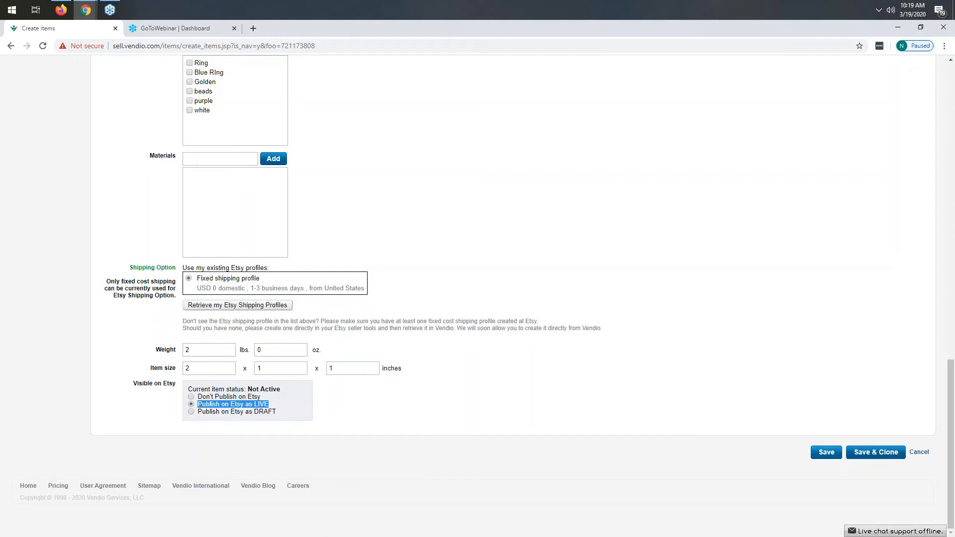
pyautogui.click(824, 454)
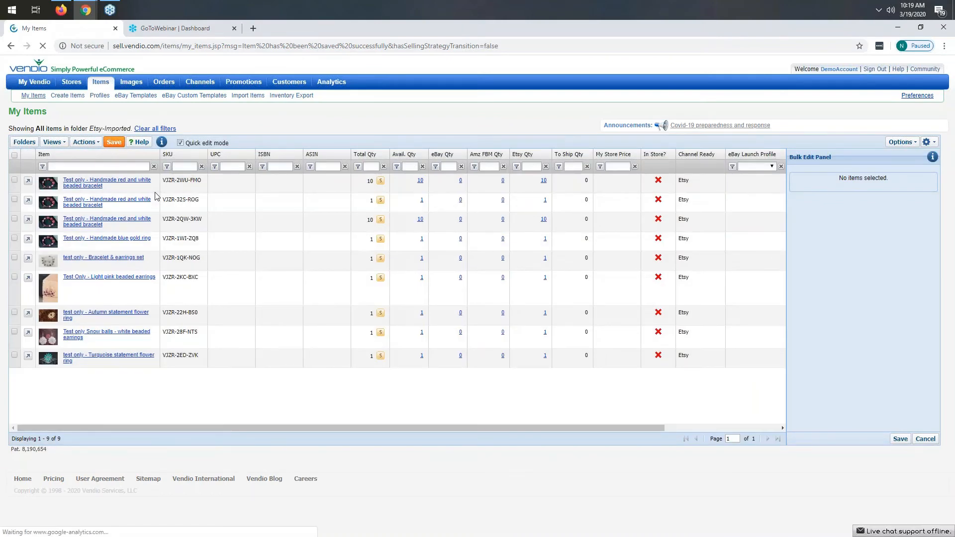
# Step: Review the scheduled Etsy listings in My Listings and the available channel and view filters
pyautogui.moveTo(206, 86)
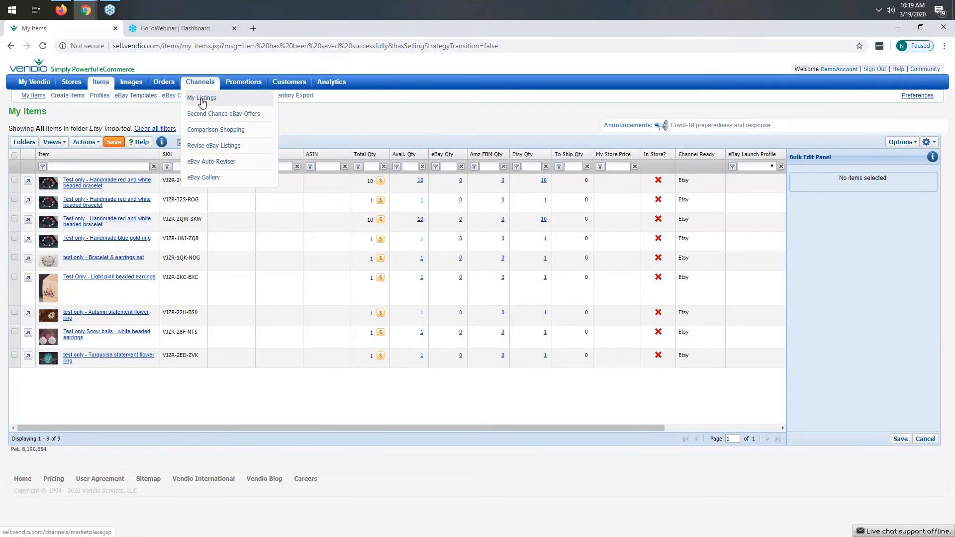
pyautogui.click(202, 100)
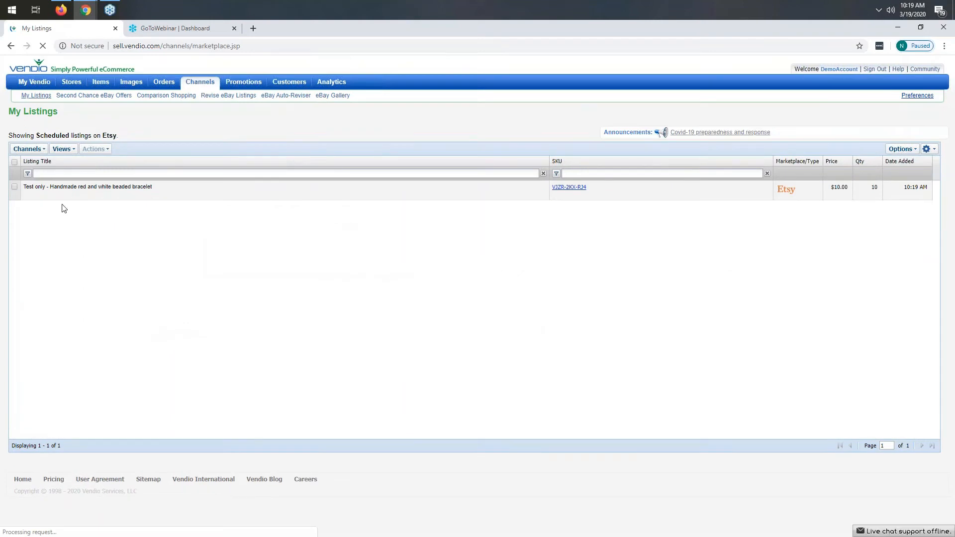
pyautogui.click(32, 150)
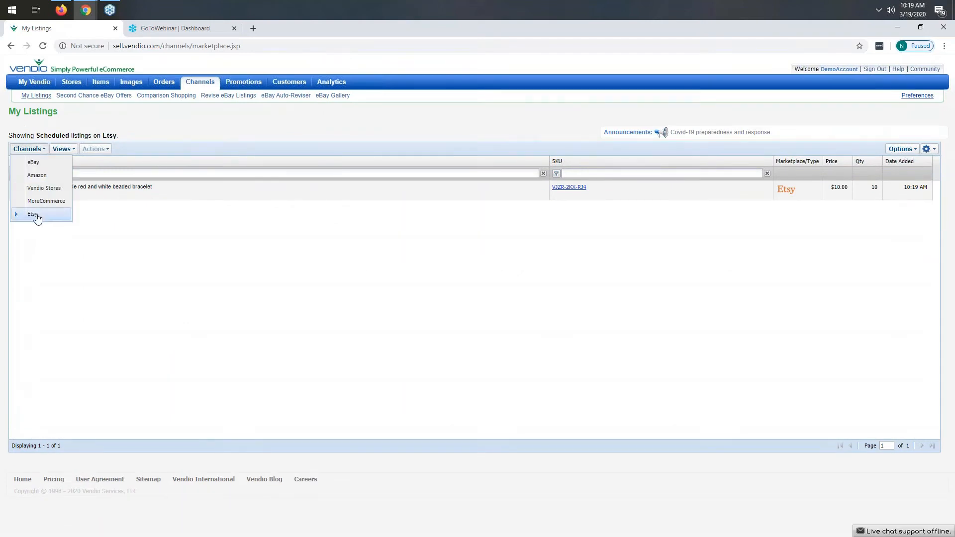
pyautogui.moveTo(72, 149)
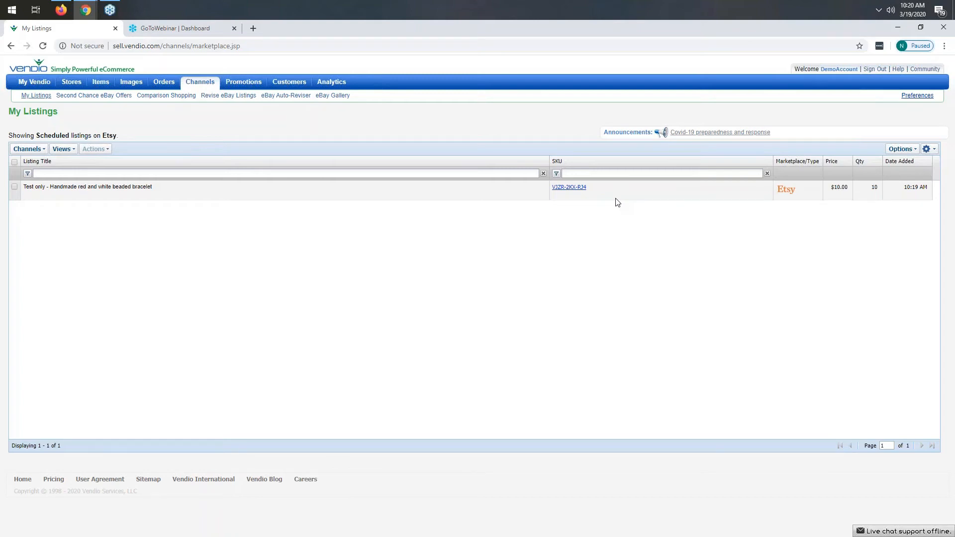
pyautogui.click(61, 149)
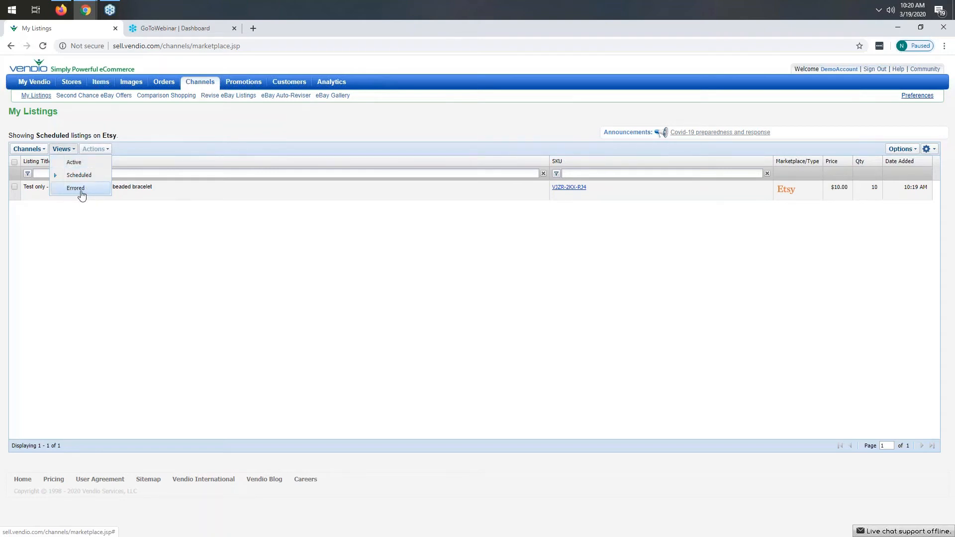
pyautogui.click(392, 127)
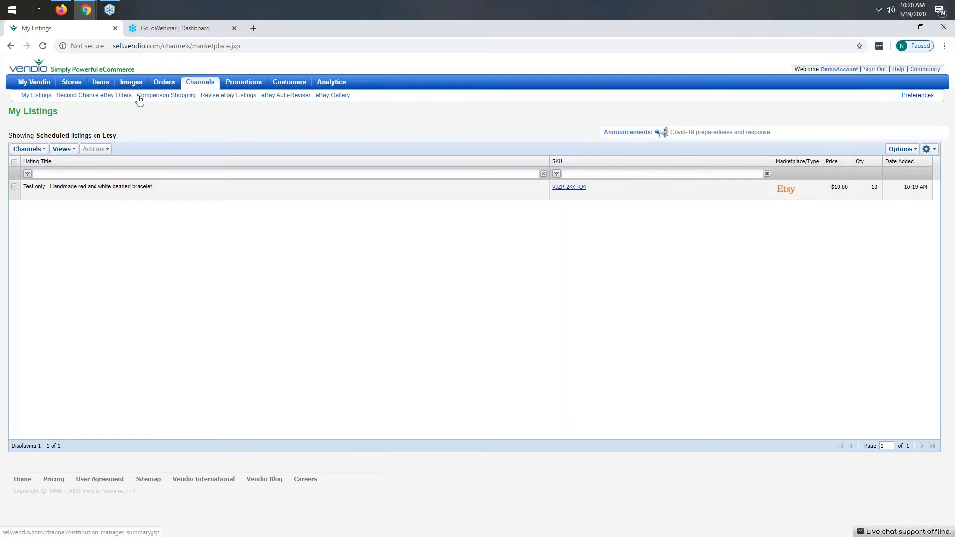
# Step: Start creating a new item and select Etsy as its sales channel
pyautogui.moveTo(101, 84)
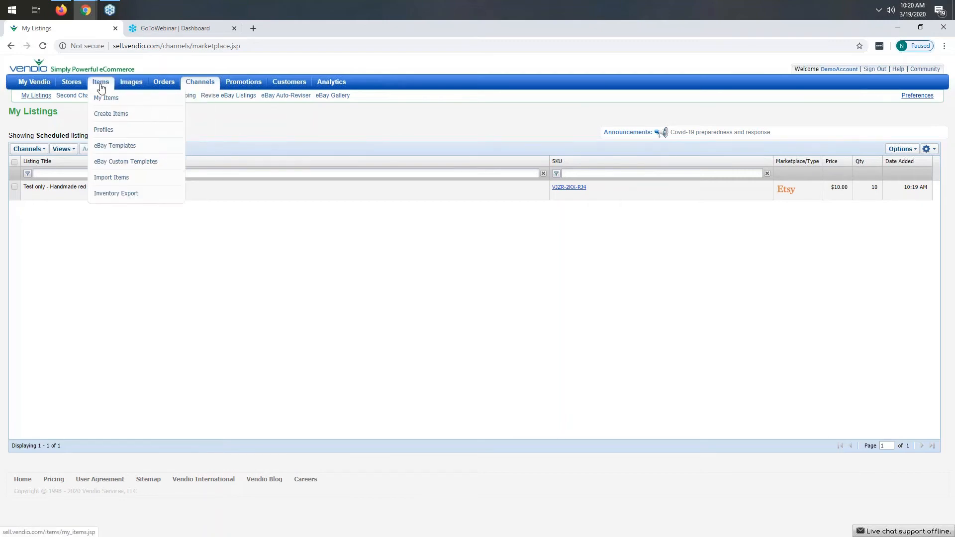
pyautogui.click(110, 116)
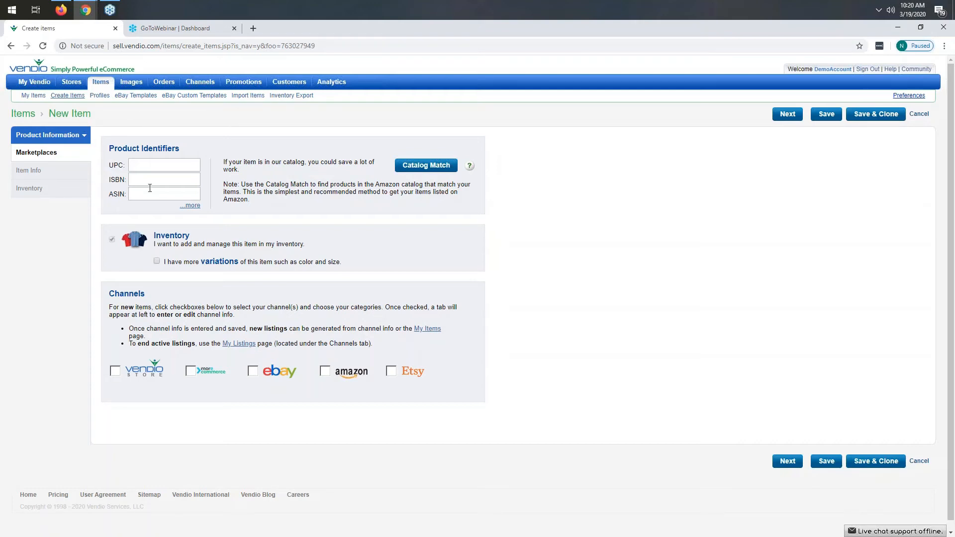
pyautogui.click(392, 375)
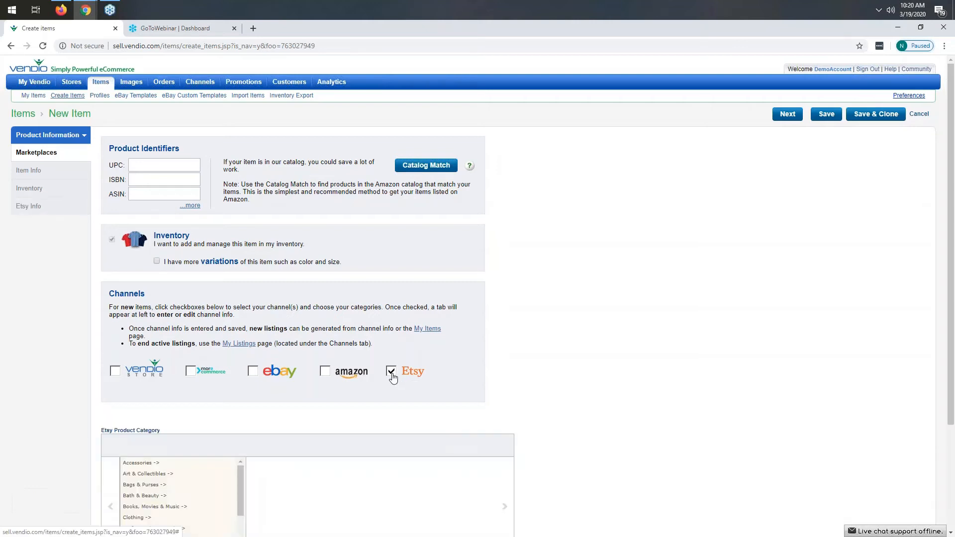
# Step: Set the Etsy product category to Jewelry > Bracelets > Beaded Bracelets
pyautogui.scroll(-1, 301, 323)
pyautogui.scroll(-2, 301, 323)
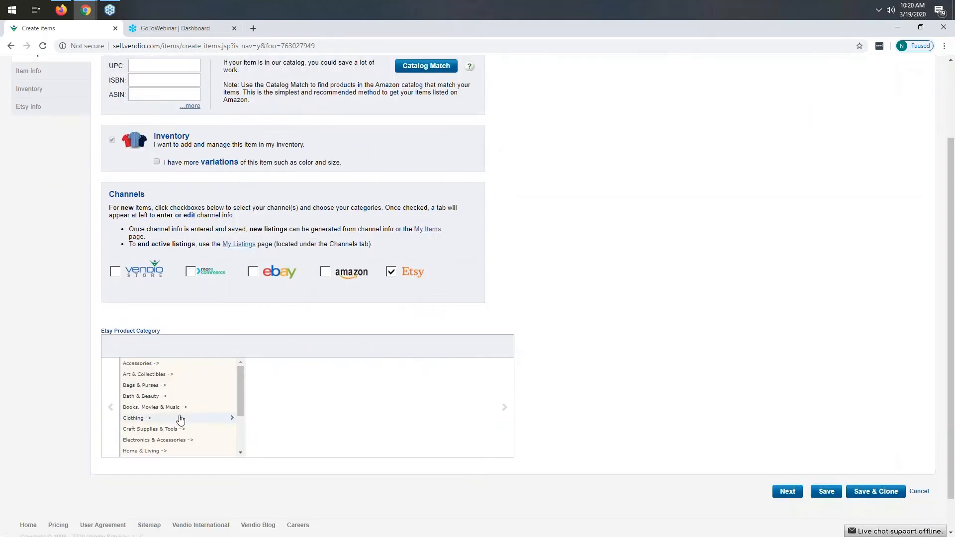
pyautogui.scroll(-3, 179, 413)
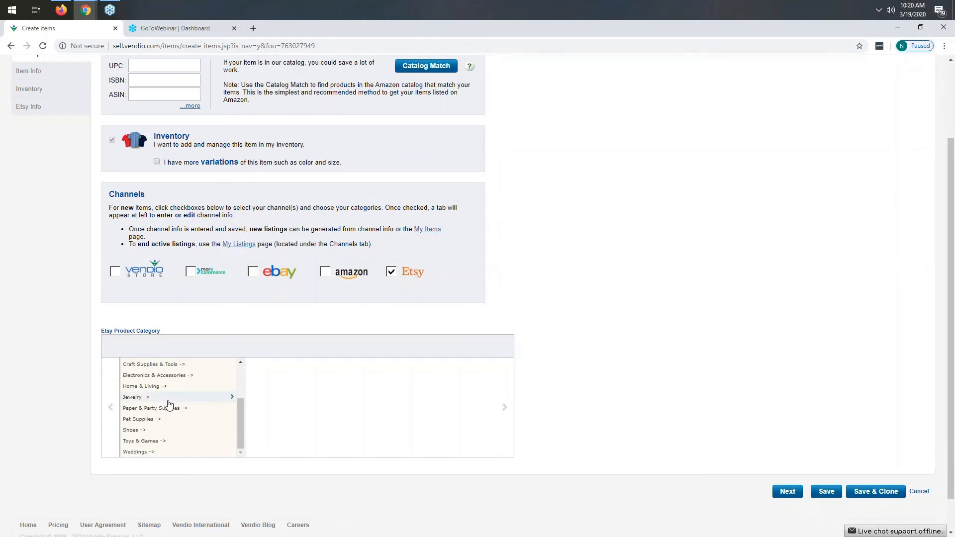
pyautogui.click(137, 399)
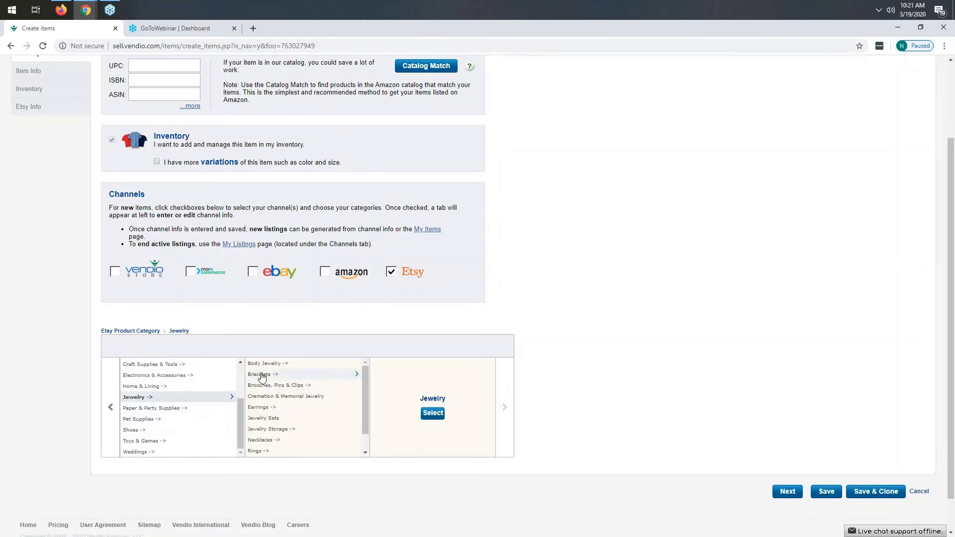
pyautogui.click(315, 375)
pyautogui.click(290, 375)
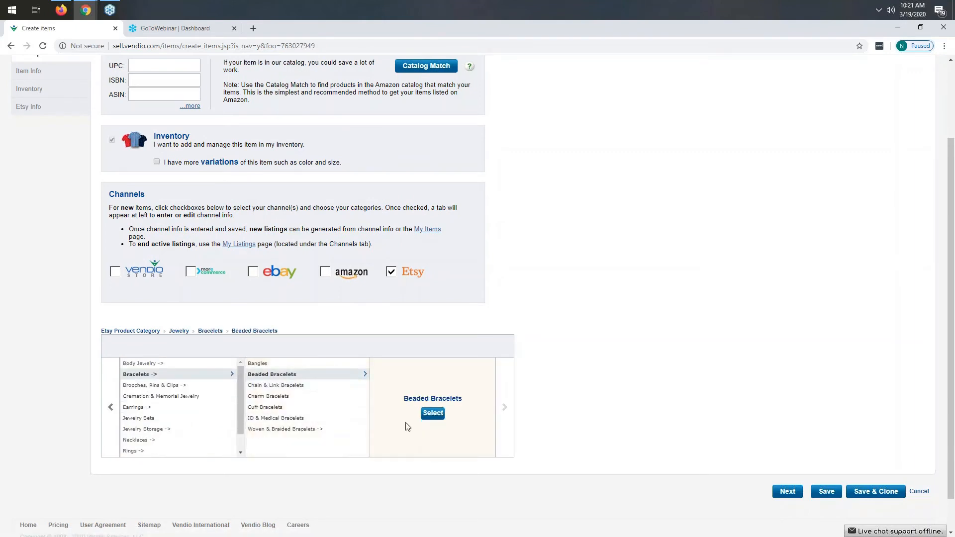
pyautogui.click(432, 414)
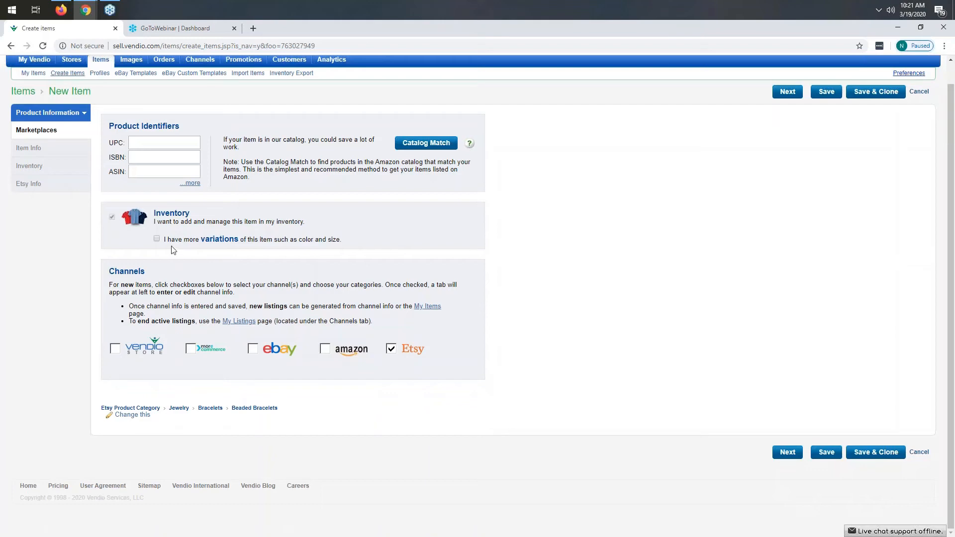
# Step: Enable variations such as color and size for the item and continue to the item info section
pyautogui.moveTo(164, 240); pyautogui.dragTo(346, 247)
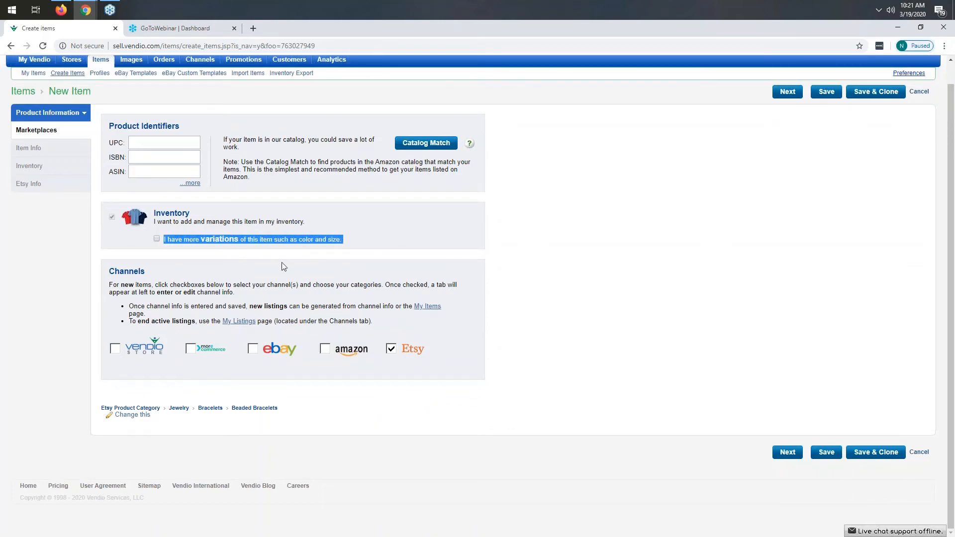
pyautogui.click(347, 251)
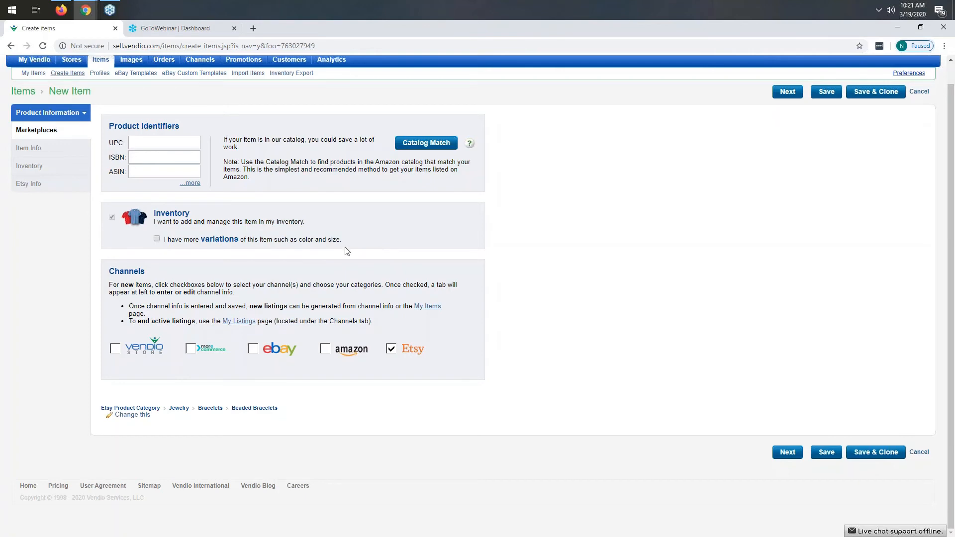
pyautogui.click(157, 239)
pyautogui.click(785, 453)
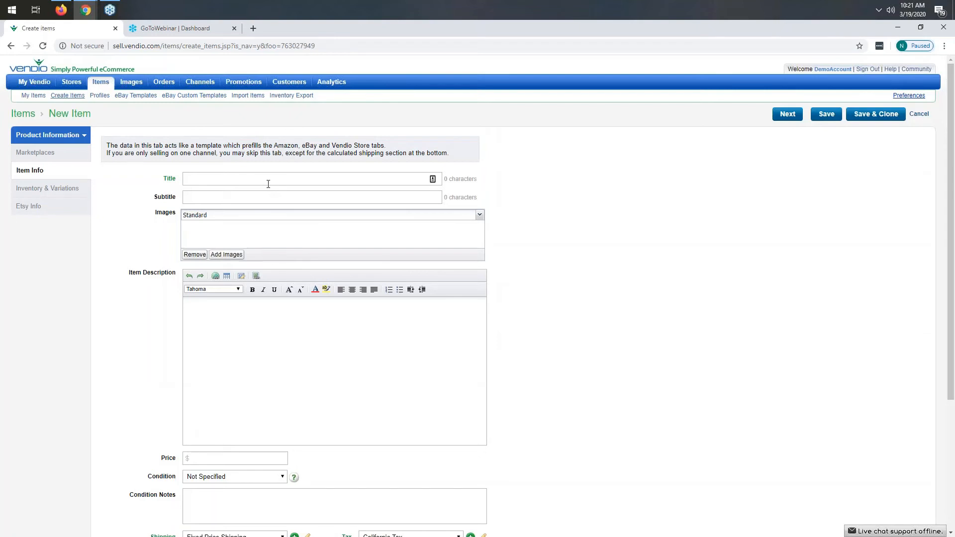
# Step: Set the item title to This is a test - Handmade beaded bracelet
pyautogui.write('This is a test - Handmade beaded bracelet')
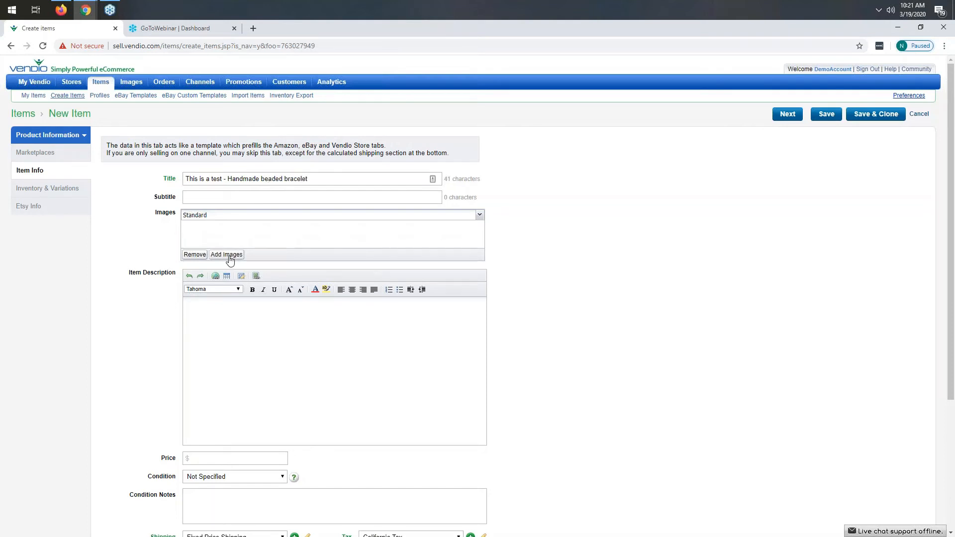
# Step: Attach the red beaded bracelet picture from the standard image library to the item
pyautogui.click(228, 256)
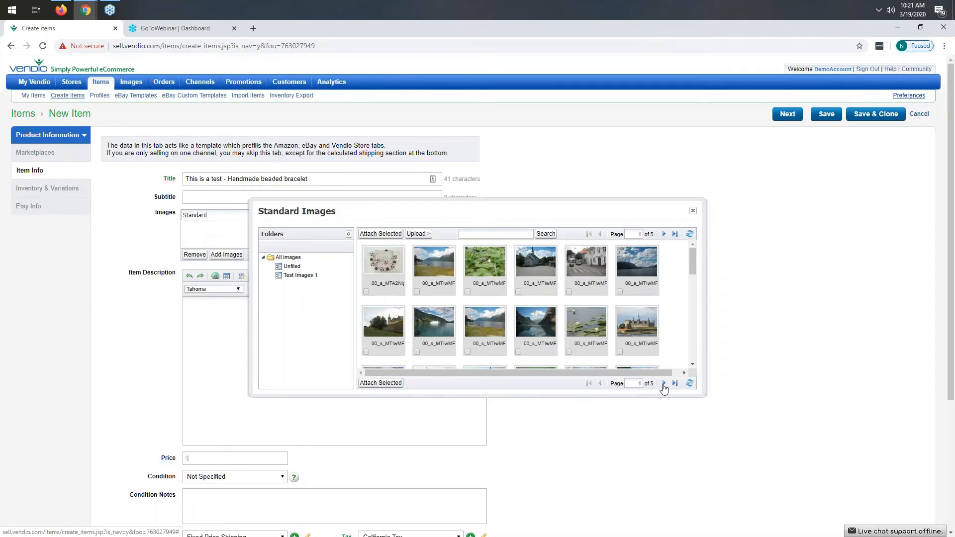
pyautogui.click(663, 383)
pyautogui.click(662, 383)
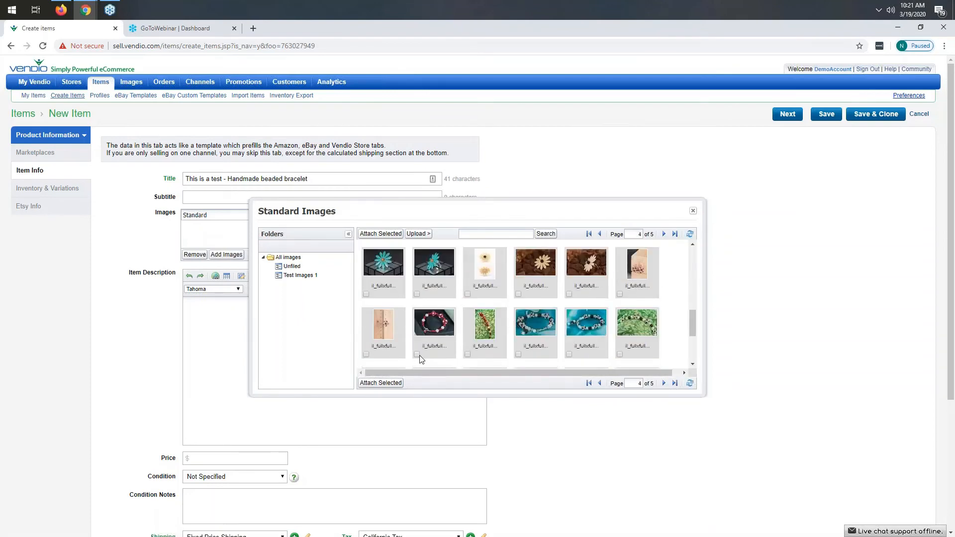
pyautogui.click(381, 382)
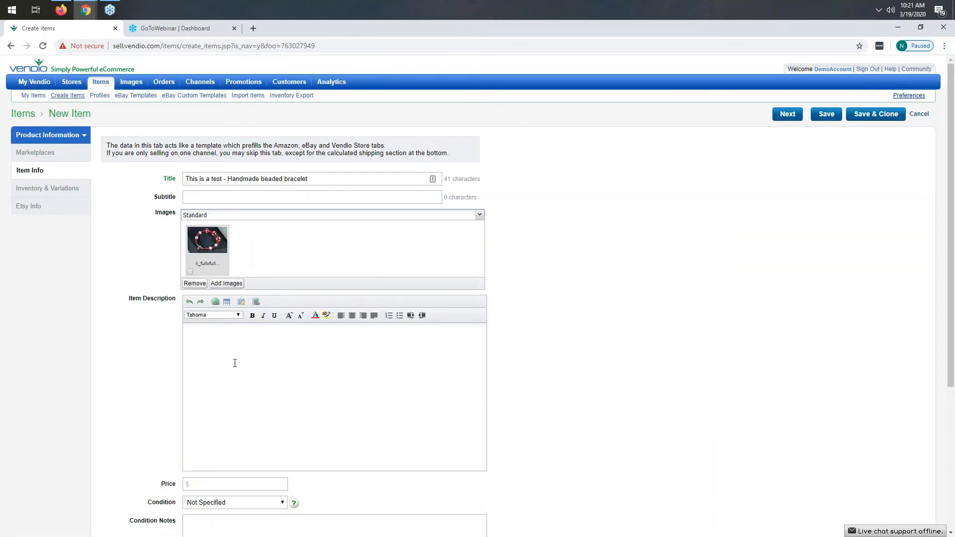
# Step: Enter the item description "This is a test. Do not buy. Handmade beaded bracelet"
pyautogui.write('This is a test. Do not buy. Handmade beaded br')
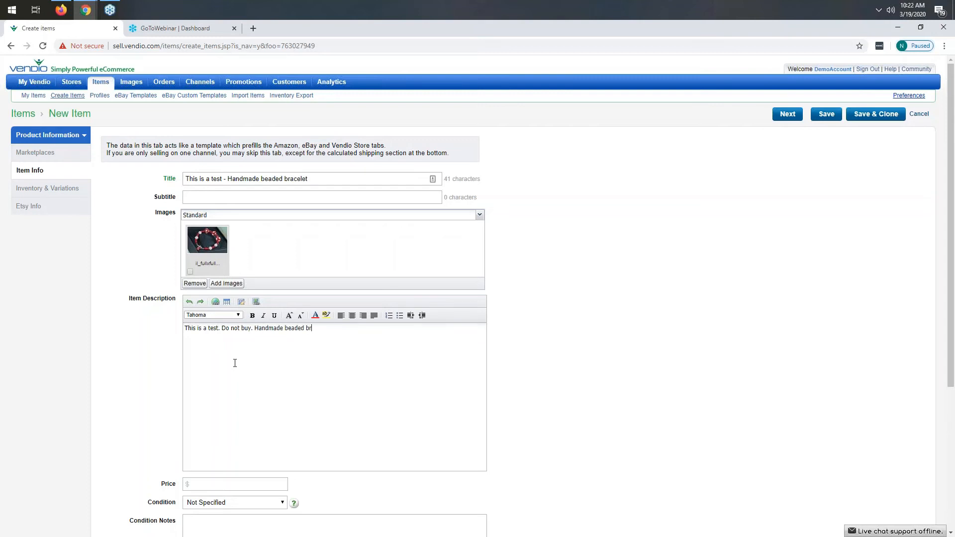
pyautogui.write('ce')
pyautogui.write('cel')
pyautogui.write('et')
pyautogui.write('10.0')
# Step: Set the price to 10.00 and continue to the inventory and variations section
pyautogui.scroll(-4, 367, 405)
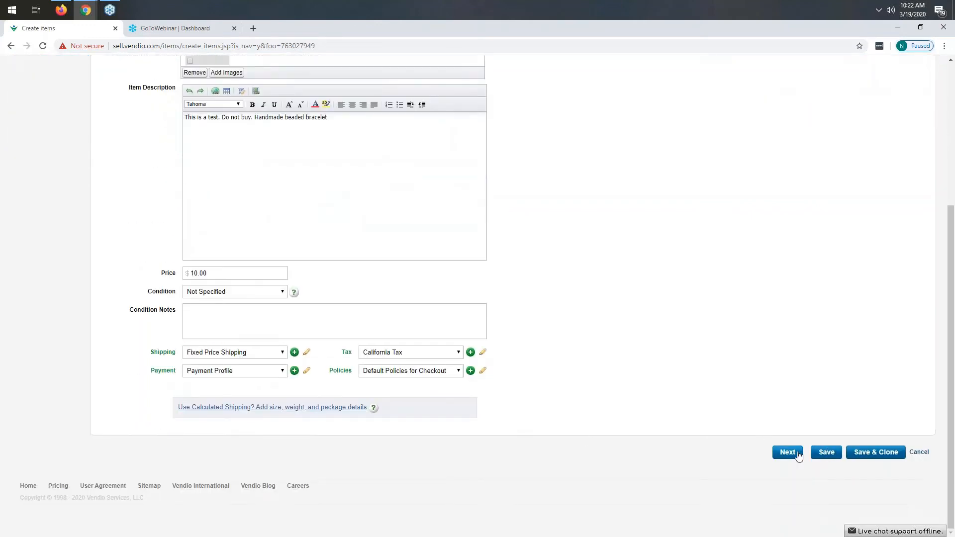
pyautogui.click(788, 453)
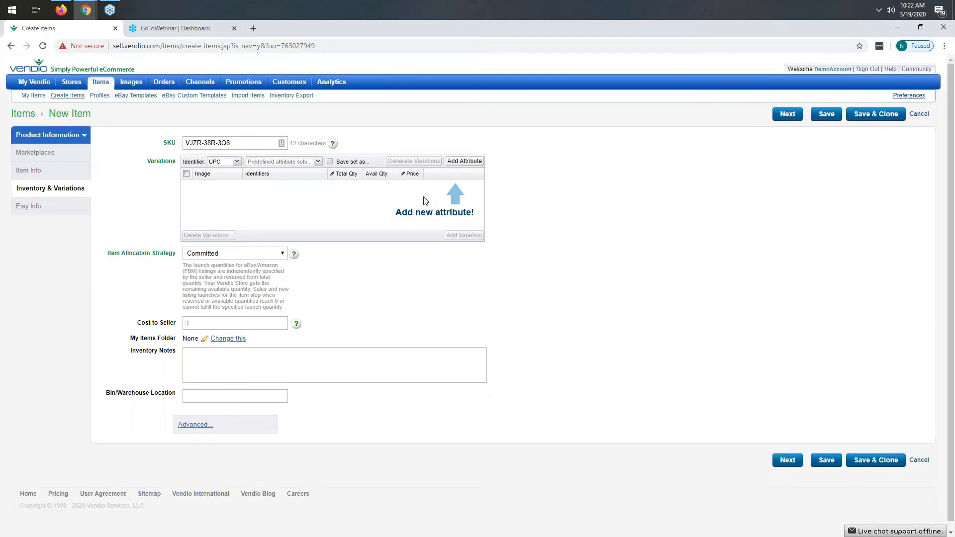
# Step: Start a new variation attribute and name it Variation Name
pyautogui.click(472, 164)
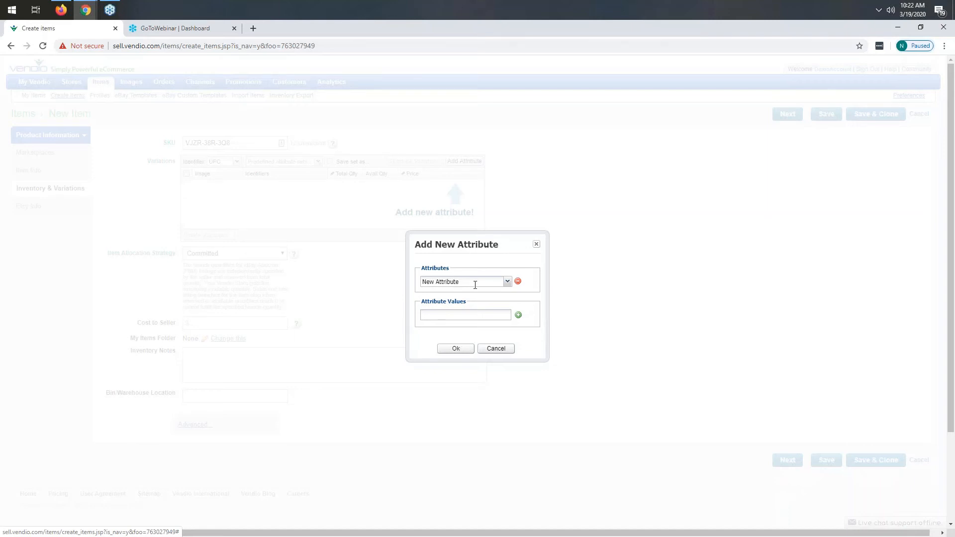
pyautogui.click(507, 283)
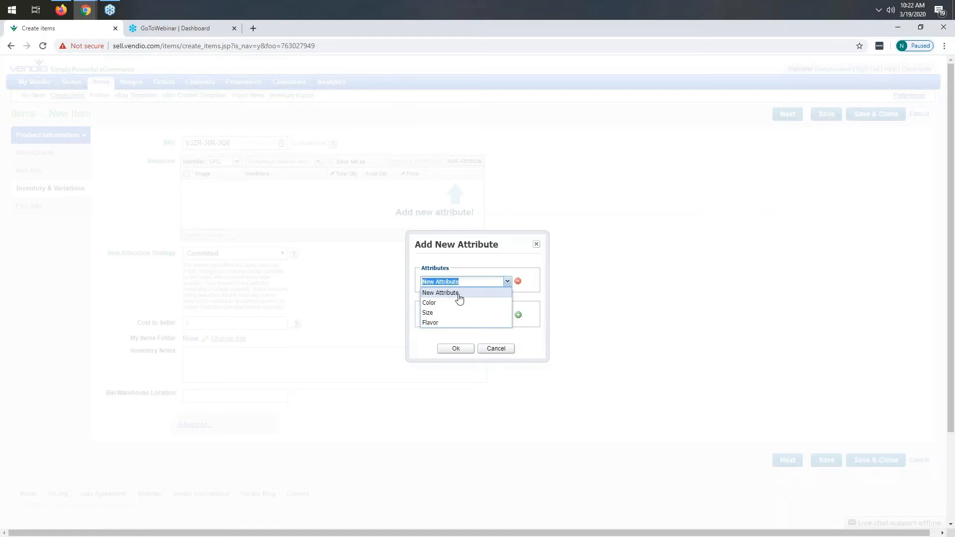
pyautogui.write('N')
pyautogui.press('BackSpace')
pyautogui.write('Variation Name')
pyautogui.click(478, 265)
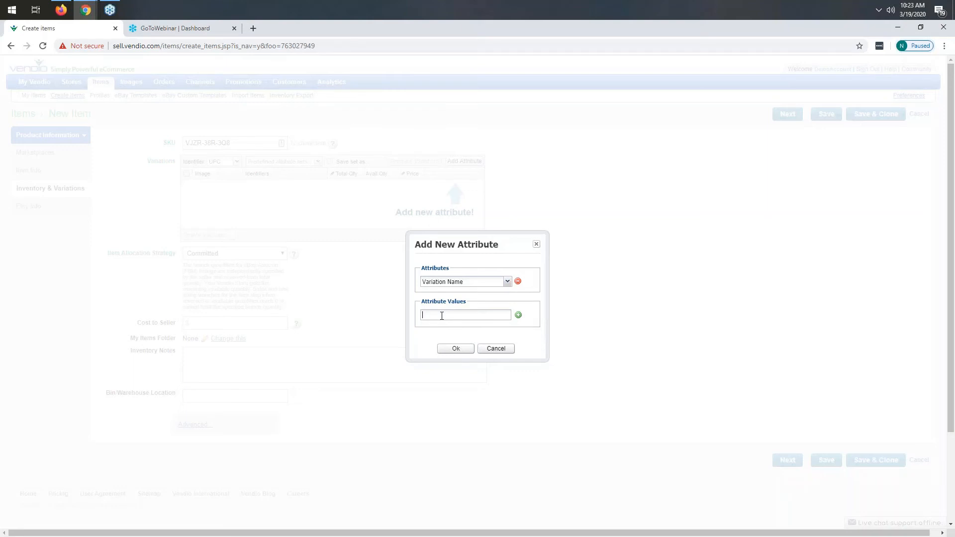
# Step: Switch the attribute to Color, delete the Purple value so only Red and Blue remain, and confirm
pyautogui.click(450, 318)
pyautogui.click(507, 282)
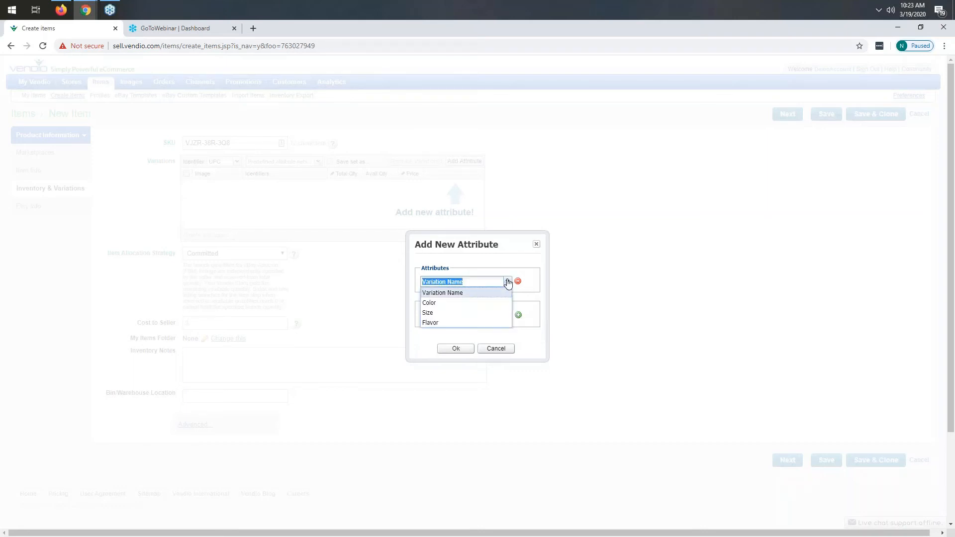
pyautogui.click(443, 304)
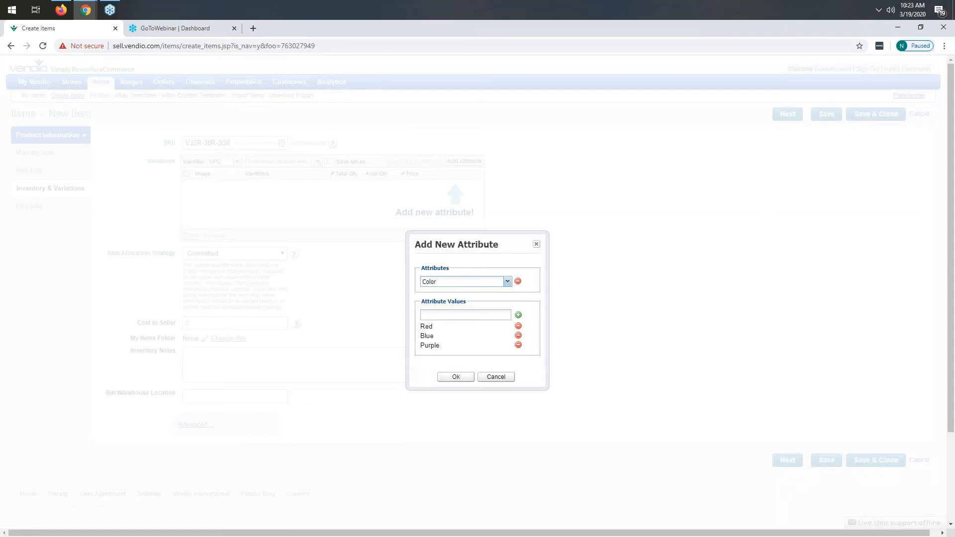
pyautogui.click(518, 345)
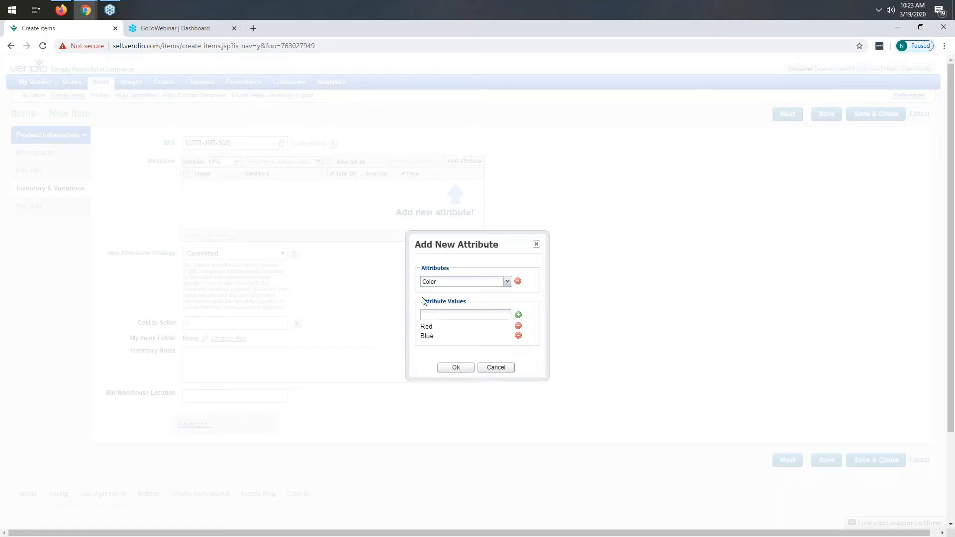
pyautogui.click(455, 368)
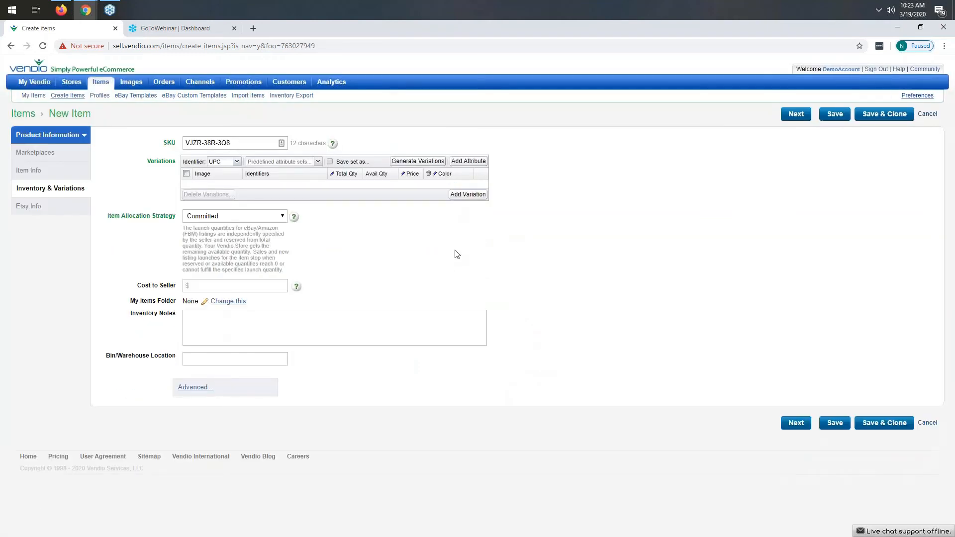
# Step: Add a Size attribute and remove all of its preset values
pyautogui.click(467, 161)
pyautogui.click(461, 281)
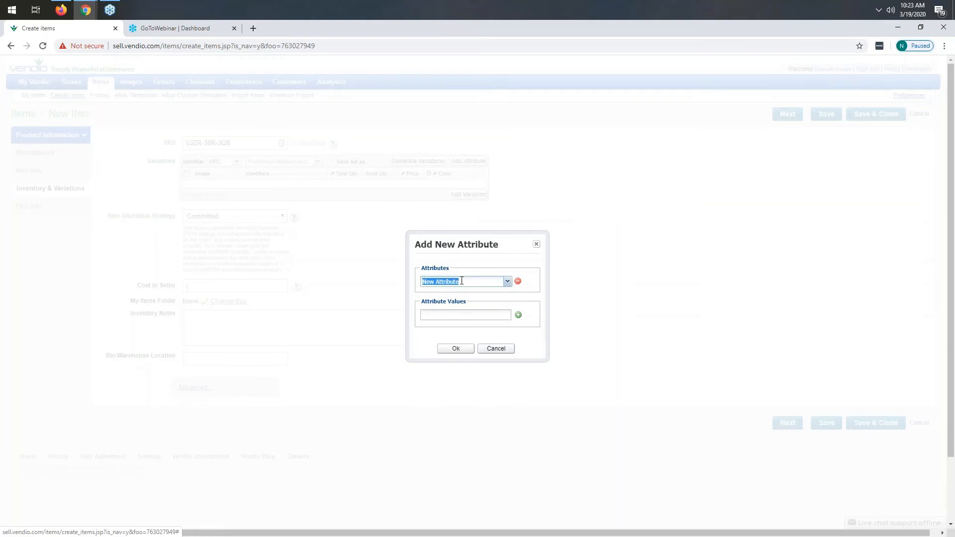
pyautogui.click(507, 281)
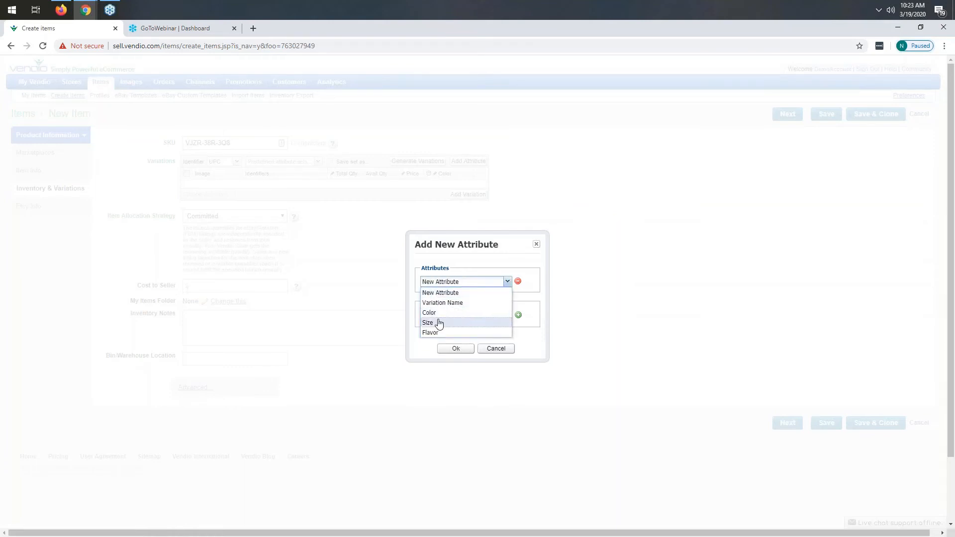
pyautogui.click(439, 323)
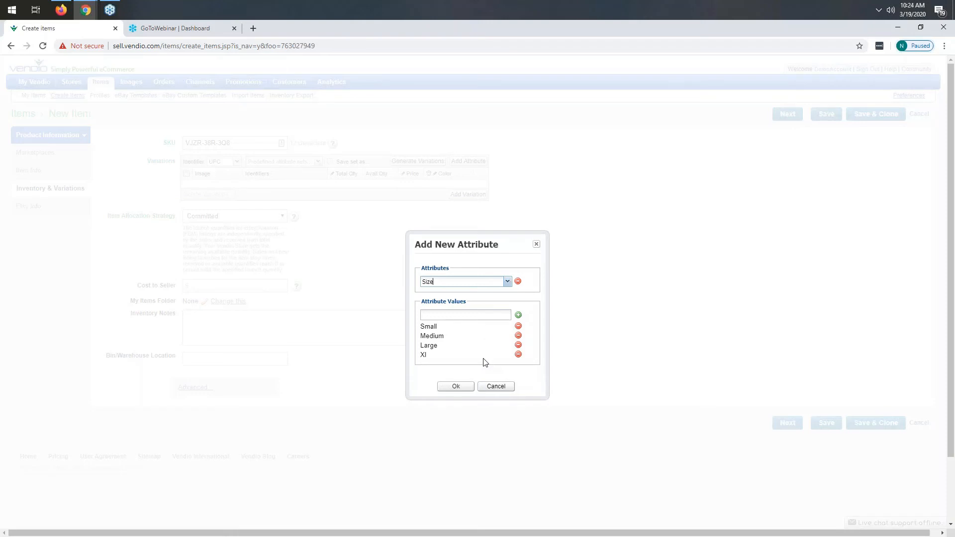
pyautogui.click(518, 354)
pyautogui.click(518, 345)
pyautogui.click(518, 336)
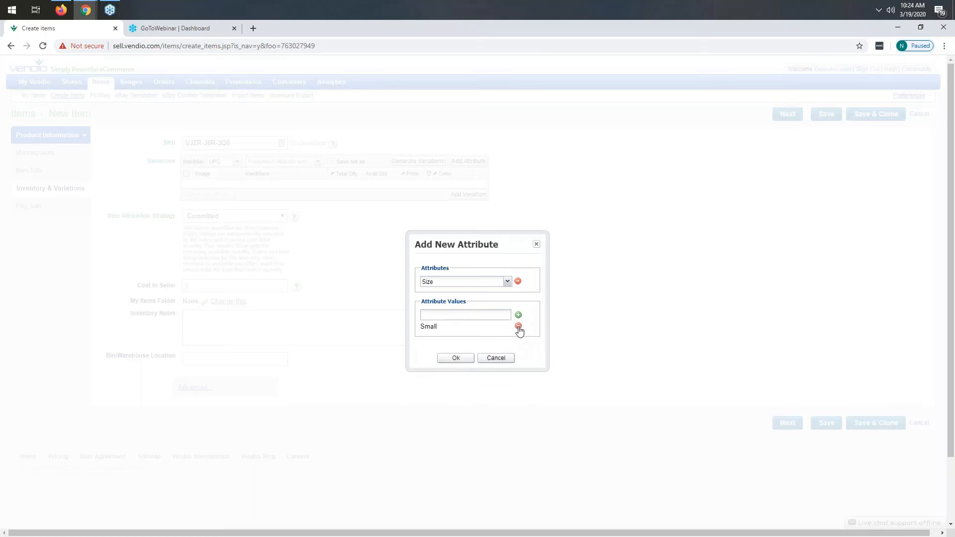
pyautogui.click(518, 326)
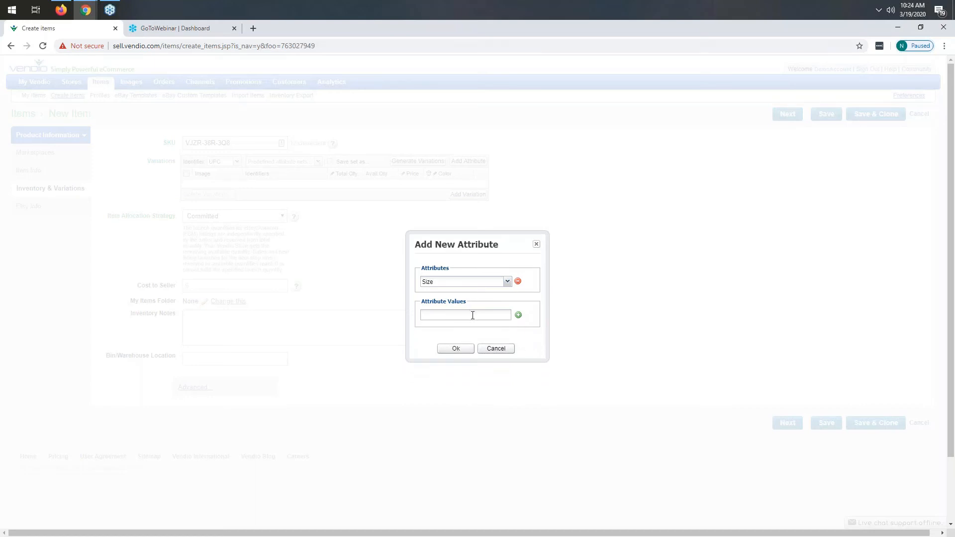
# Step: Enter size values 6 inches, 7 inches, 8 inches, 9 inches and 10 inches, and confirm the attribute
pyautogui.write('6 inches')
pyautogui.click(518, 316)
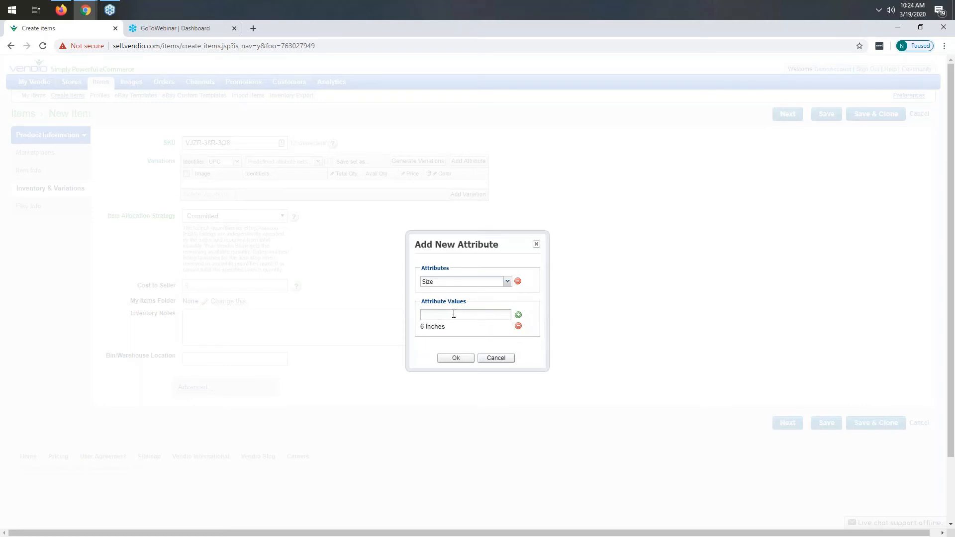
pyautogui.write('7 inches')
pyautogui.press('Return')
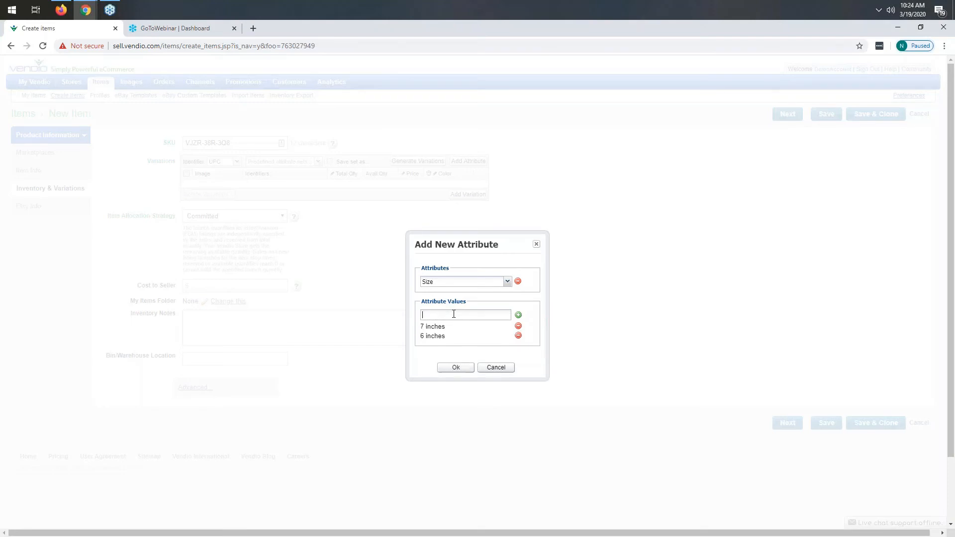
pyautogui.write('8 inches')
pyautogui.press('Return')
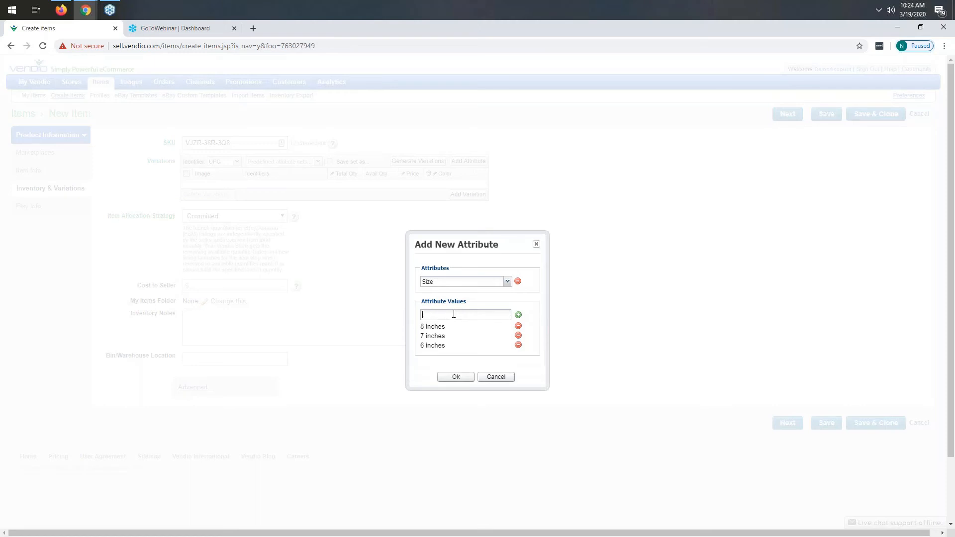
pyautogui.write('9 inches')
pyautogui.press('Return')
pyautogui.write('10 inches')
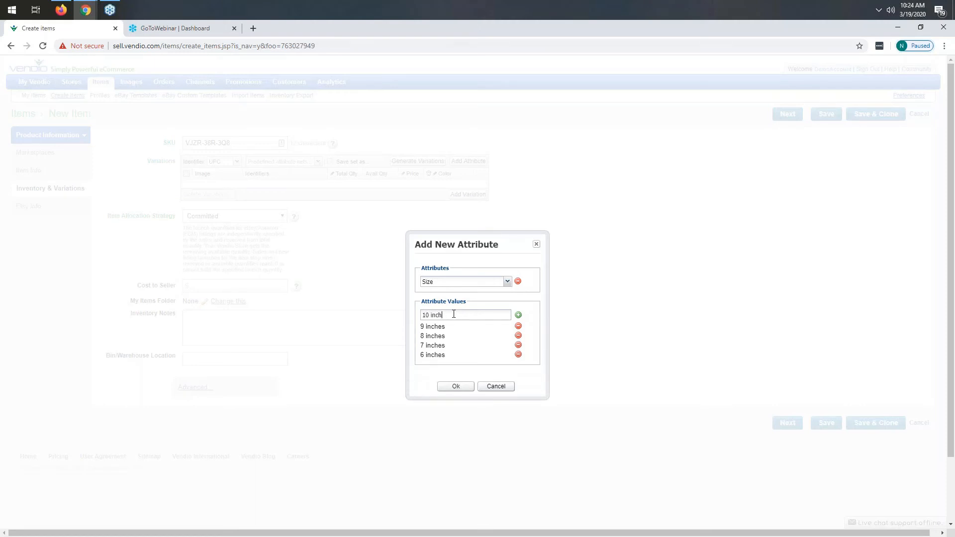
pyautogui.press('Return')
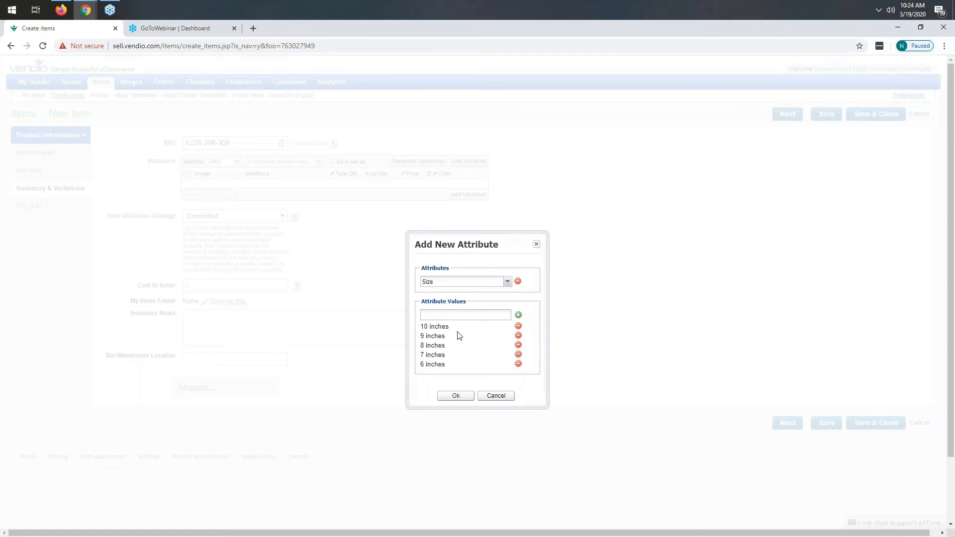
pyautogui.click(456, 396)
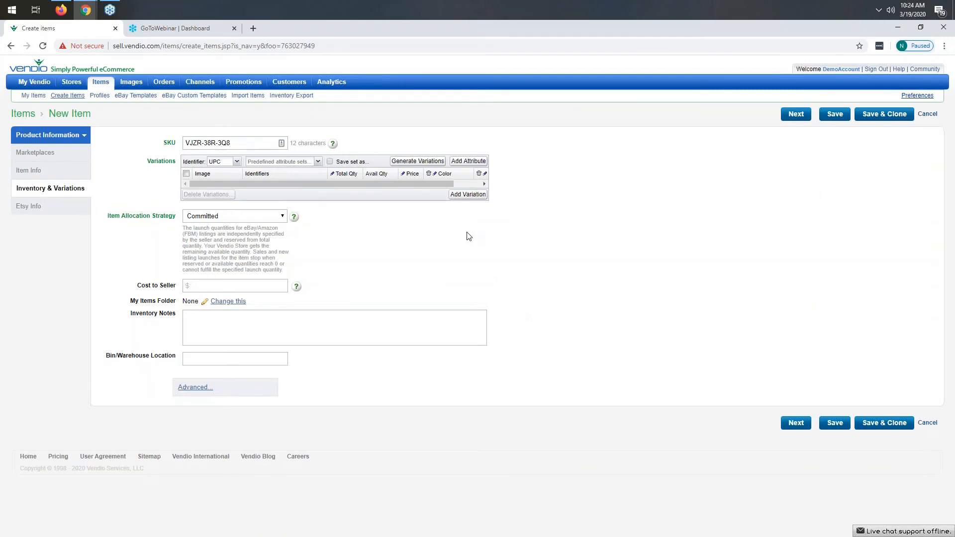
# Step: Add two variations manually, then select and delete both of them
pyautogui.click(460, 195)
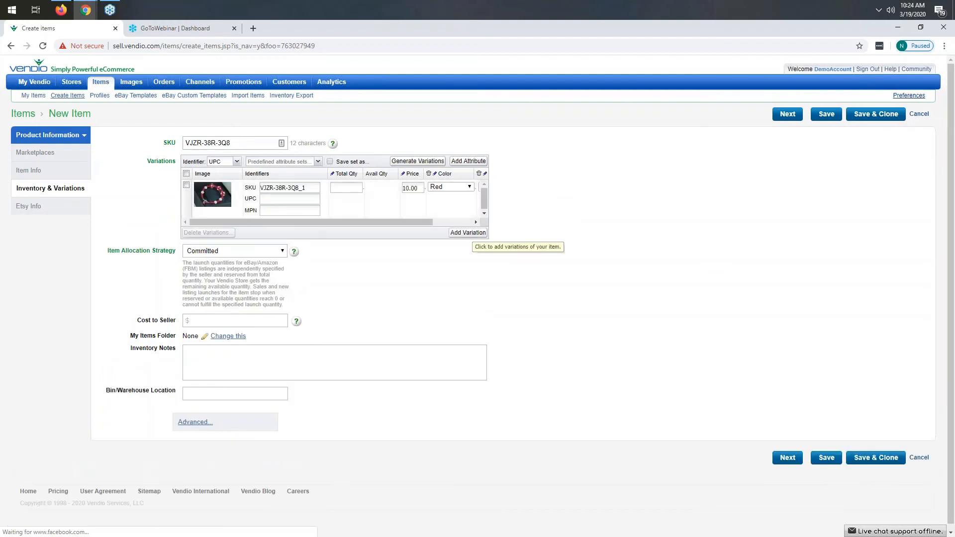
pyautogui.click(461, 237)
pyautogui.moveTo(398, 261); pyautogui.dragTo(436, 260)
pyautogui.click(446, 193)
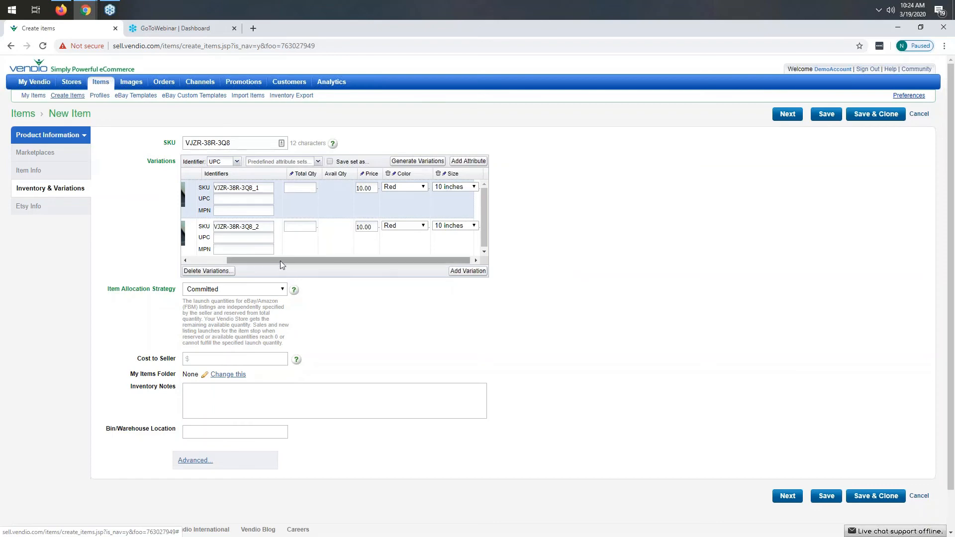
pyautogui.moveTo(280, 261); pyautogui.dragTo(243, 260)
pyautogui.click(187, 223)
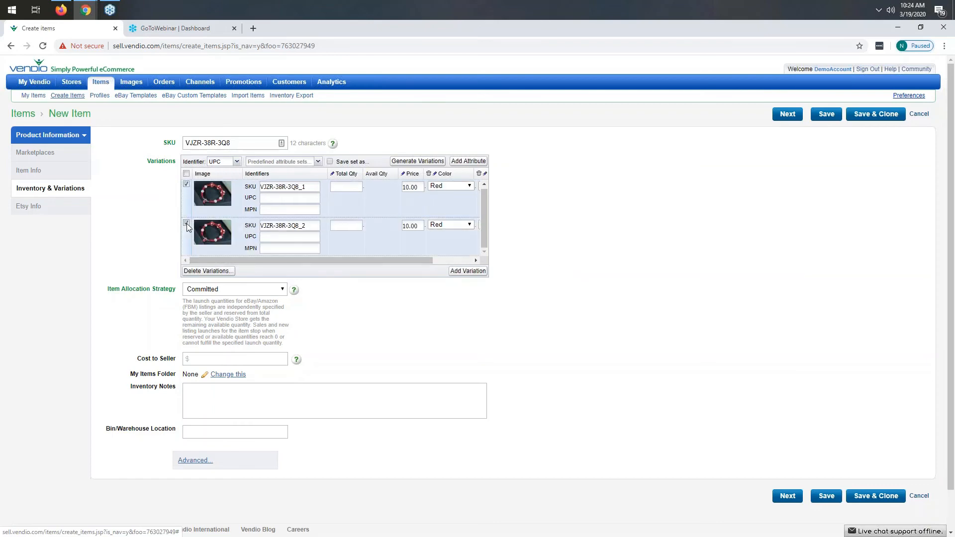
pyautogui.click(204, 272)
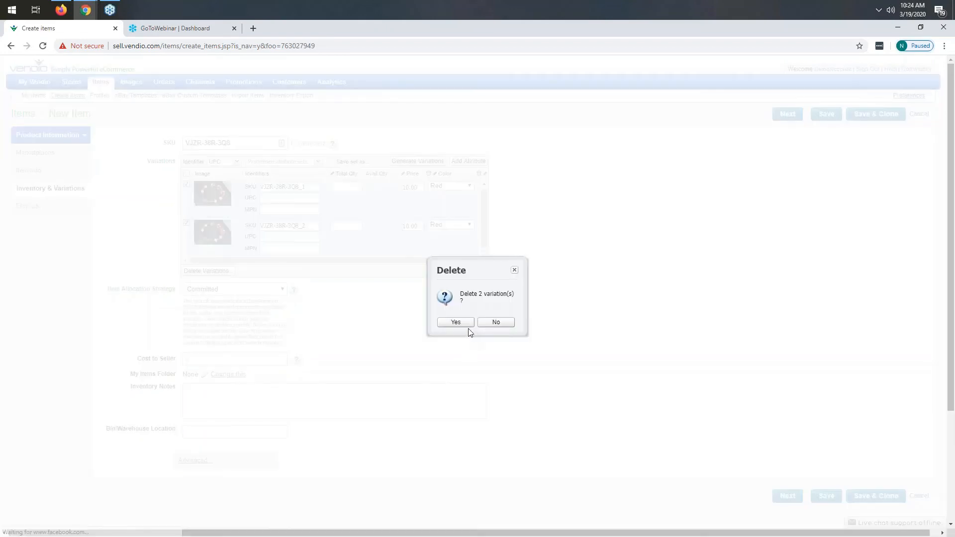
pyautogui.click(464, 324)
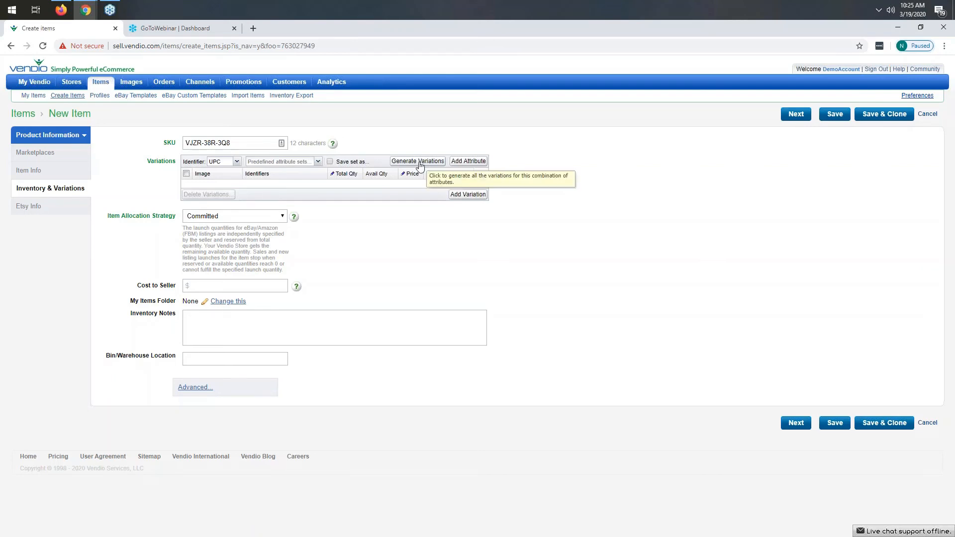
# Step: Generate all color and size variation combinations and review the resulting rows
pyautogui.click(419, 162)
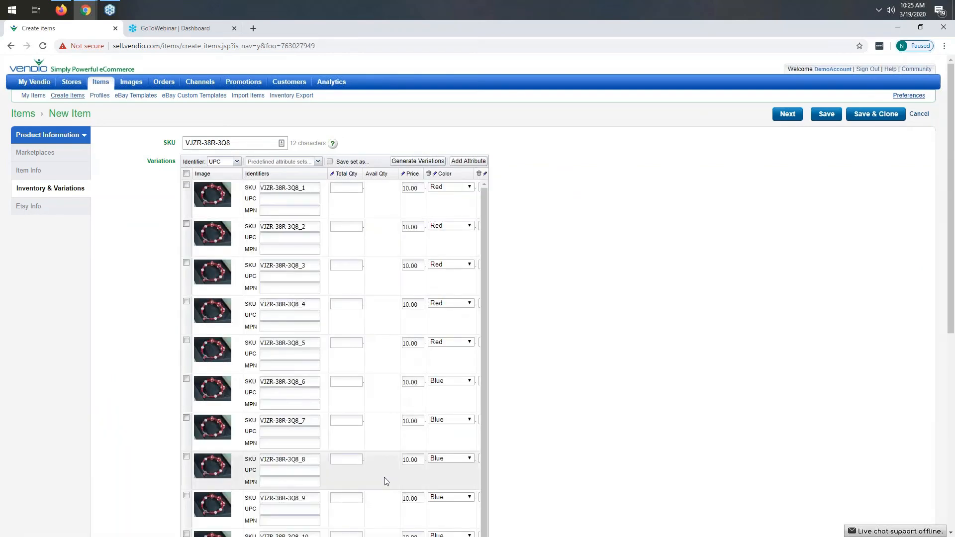
pyautogui.scroll(-3, 358, 447)
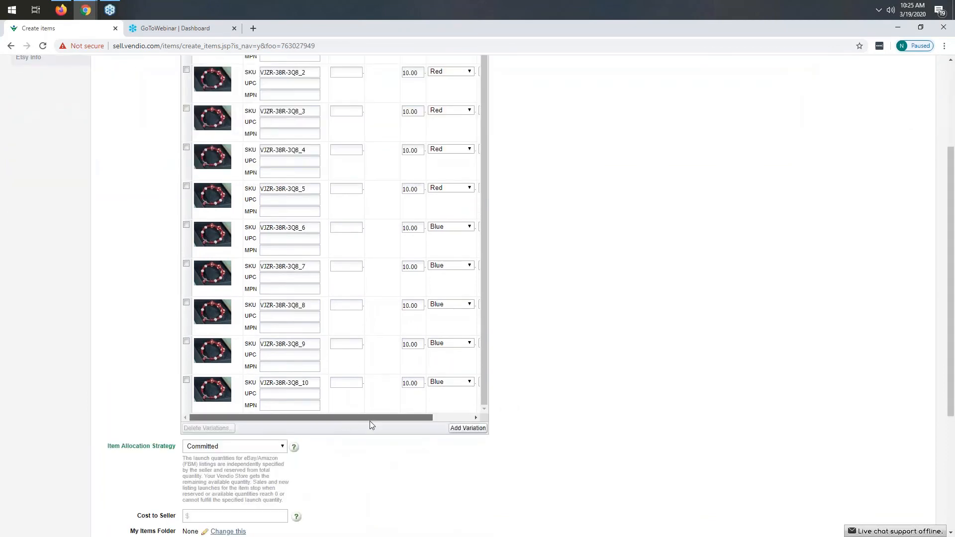
pyautogui.moveTo(370, 419); pyautogui.dragTo(409, 418)
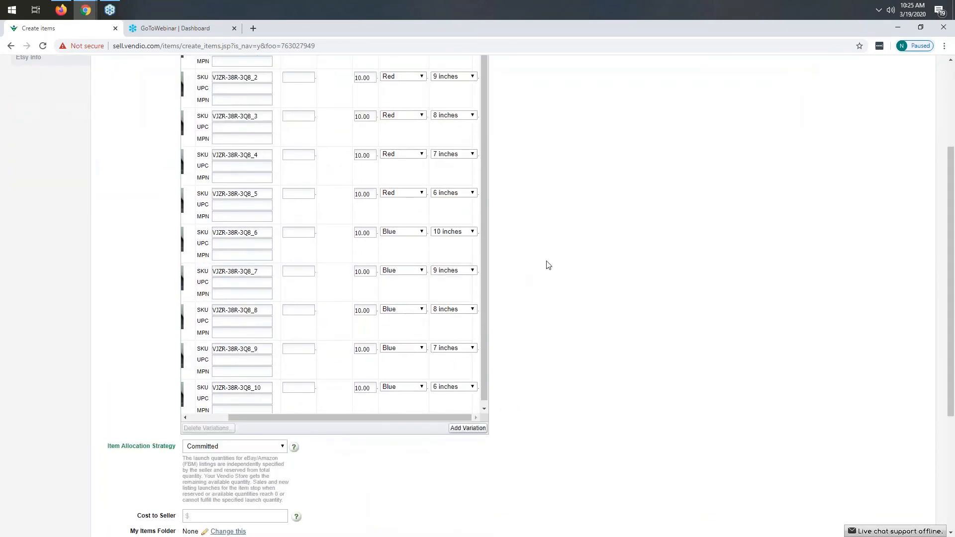
pyautogui.scroll(3, 548, 265)
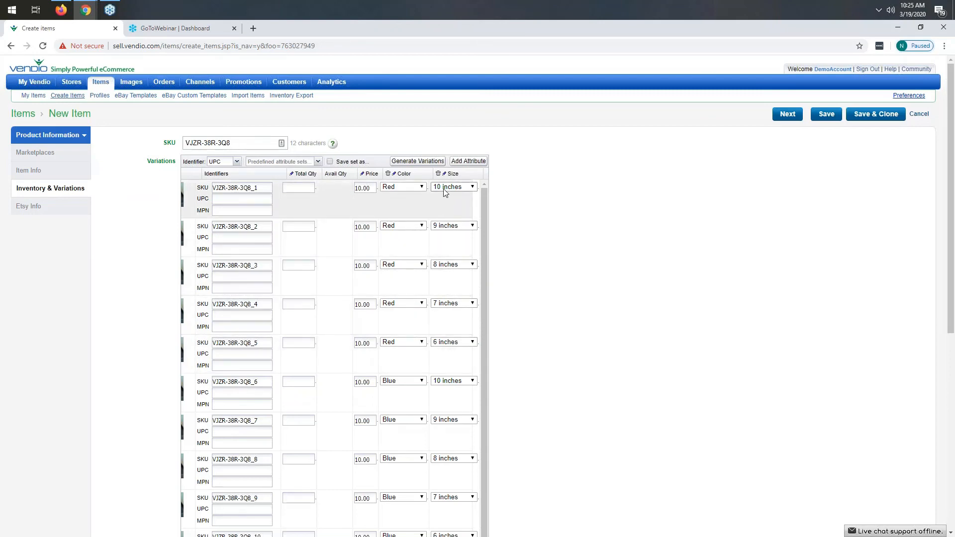
pyautogui.scroll(-1, 422, 531)
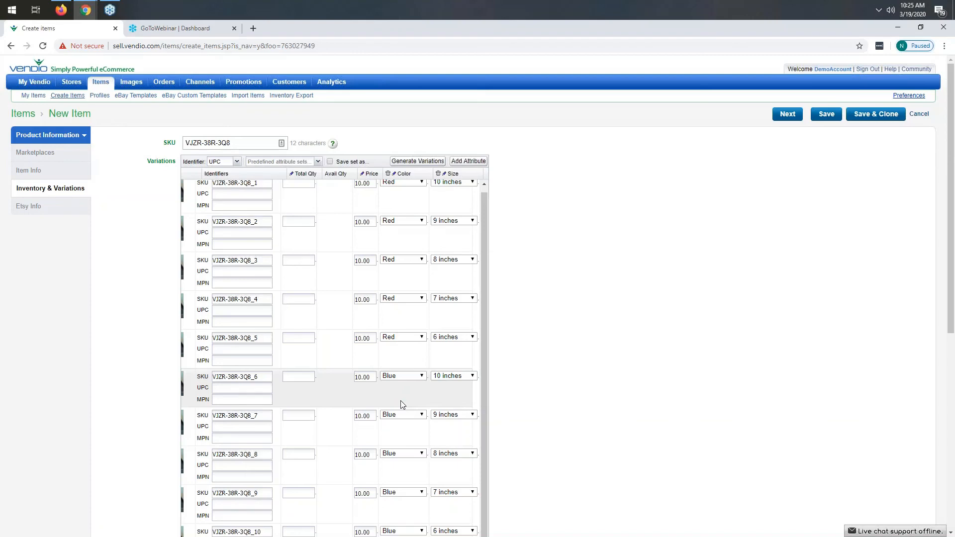
pyautogui.scroll(1, 318, 363)
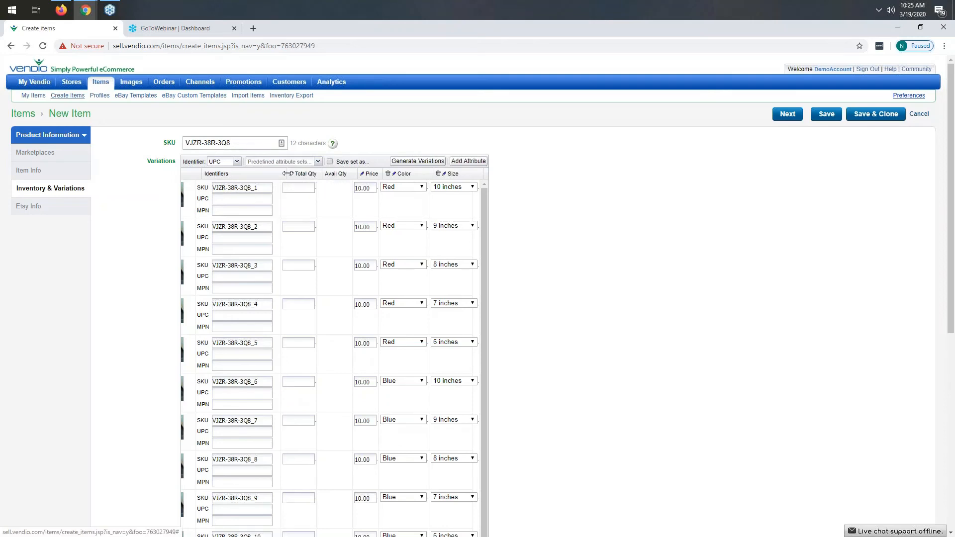
# Step: Bulk-set the total quantity of all variations to 10, then set the second variation's quantity to 9
pyautogui.moveTo(291, 175)
pyautogui.click(292, 175)
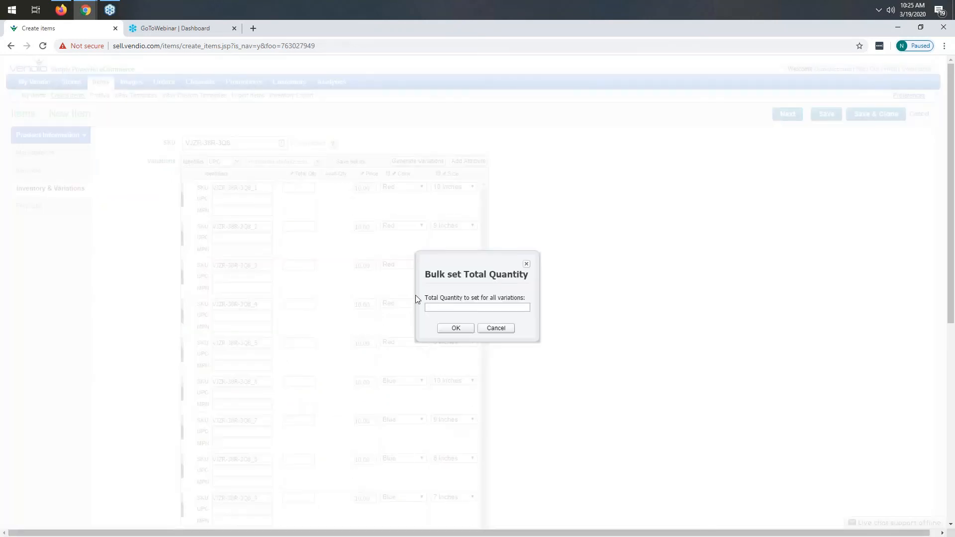
pyautogui.write('10')
pyautogui.click(455, 328)
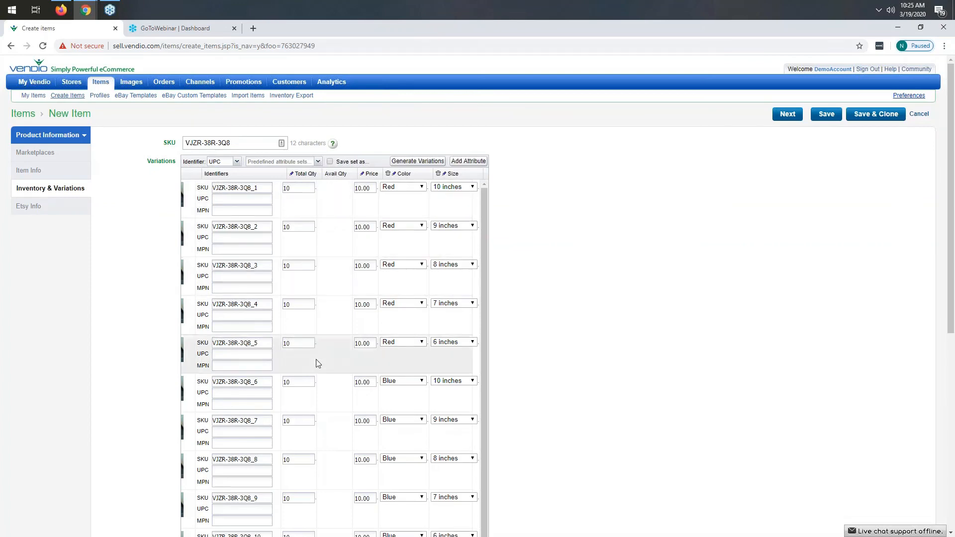
pyautogui.doubleClick(287, 227)
pyautogui.write('9')
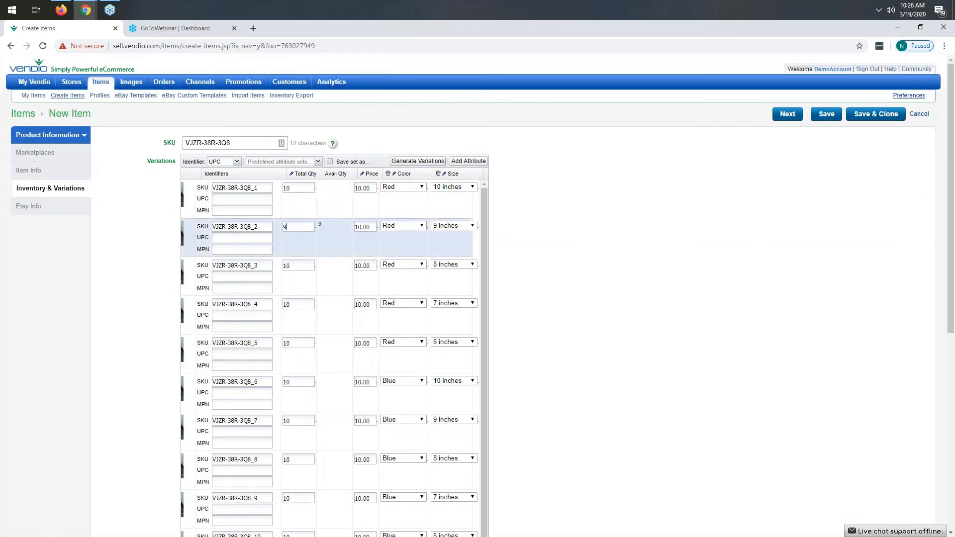
# Step: Set the second variation's total quantity back to 10 and select the first variation's SKU text
pyautogui.doubleClick(284, 226)
pyautogui.write('10')
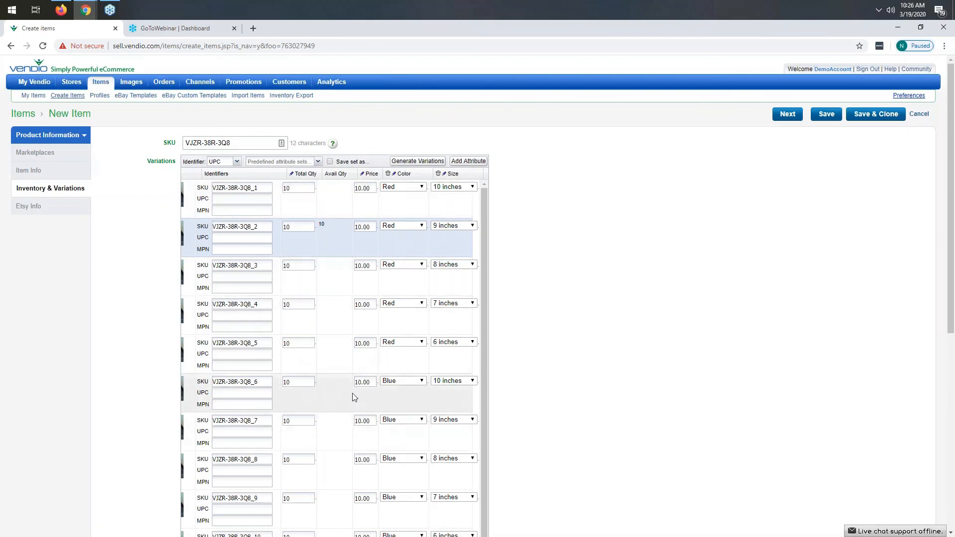
pyautogui.click(267, 187)
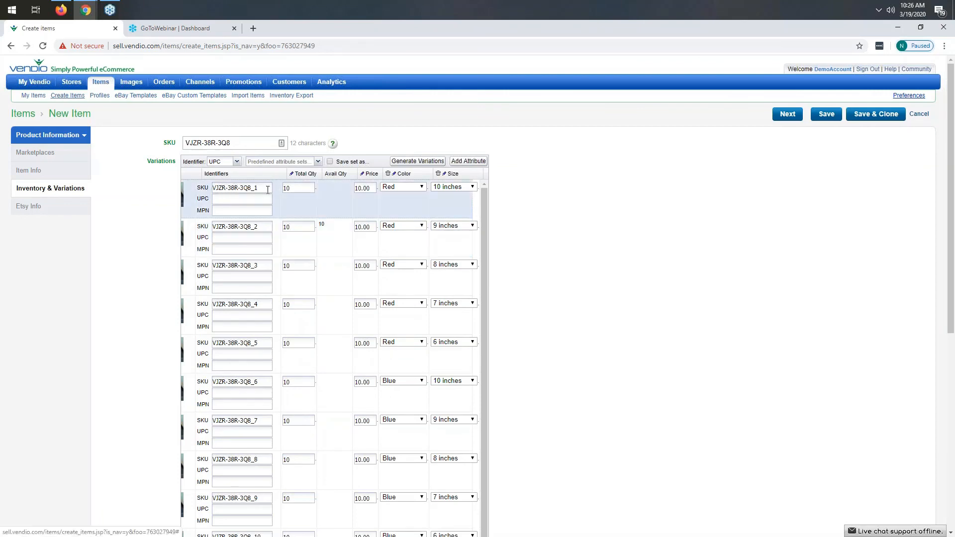
pyautogui.moveTo(266, 187); pyautogui.dragTo(227, 189)
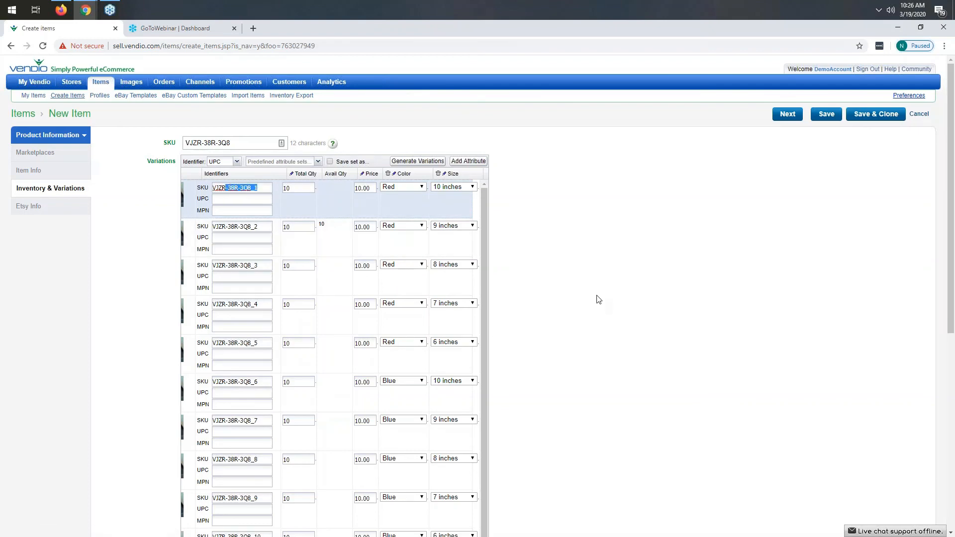
# Step: Set the item allocation strategy to Shared and the cost to seller to 7.00
pyautogui.scroll(-5, 599, 299)
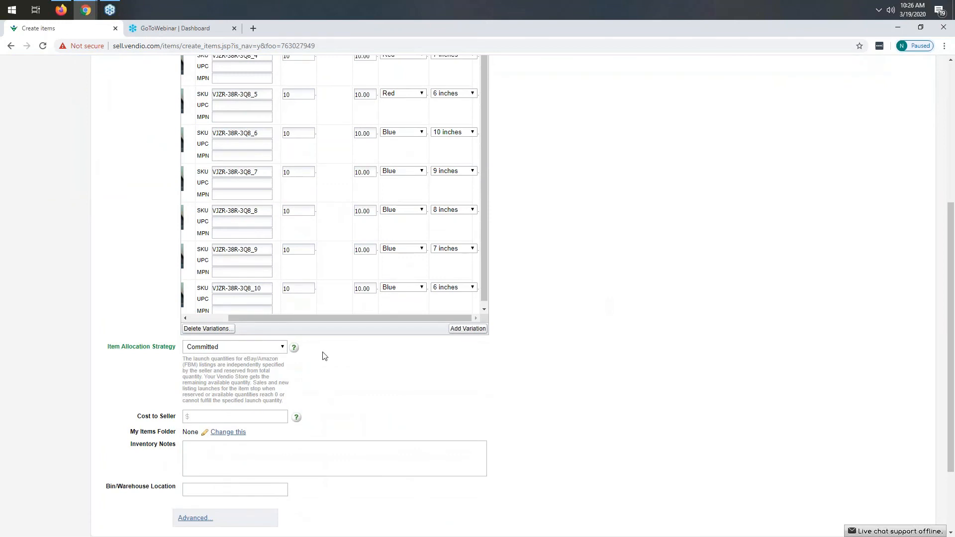
pyautogui.click(229, 347)
pyautogui.click(210, 364)
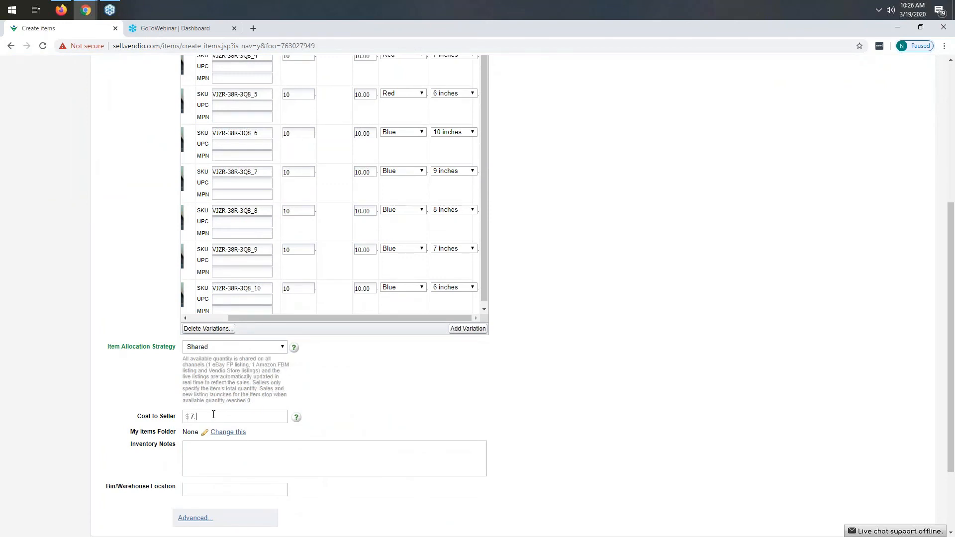
pyautogui.scroll(-2, 591, 405)
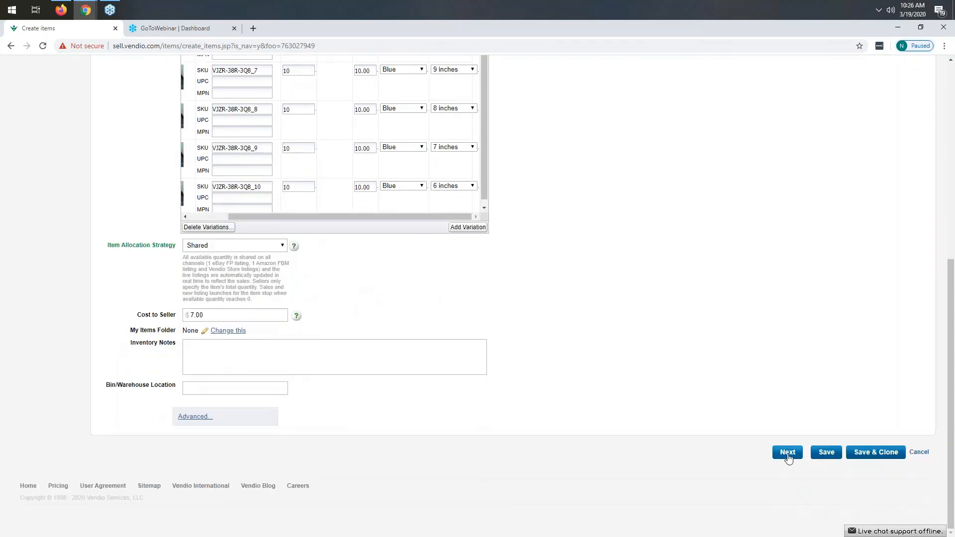
# Step: Proceed to the Etsy info section and choose Color as the attribute for Etsy variation images
pyautogui.click(788, 452)
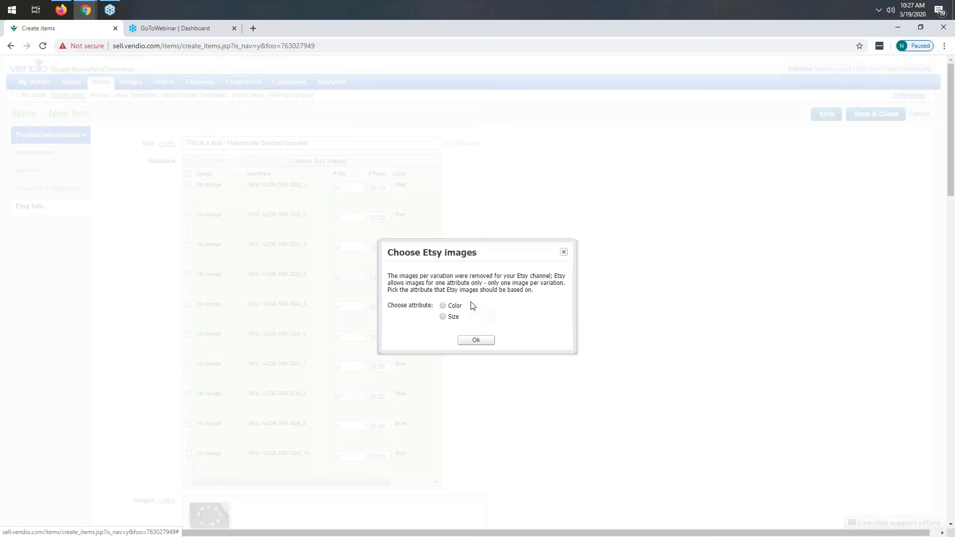
pyautogui.click(443, 307)
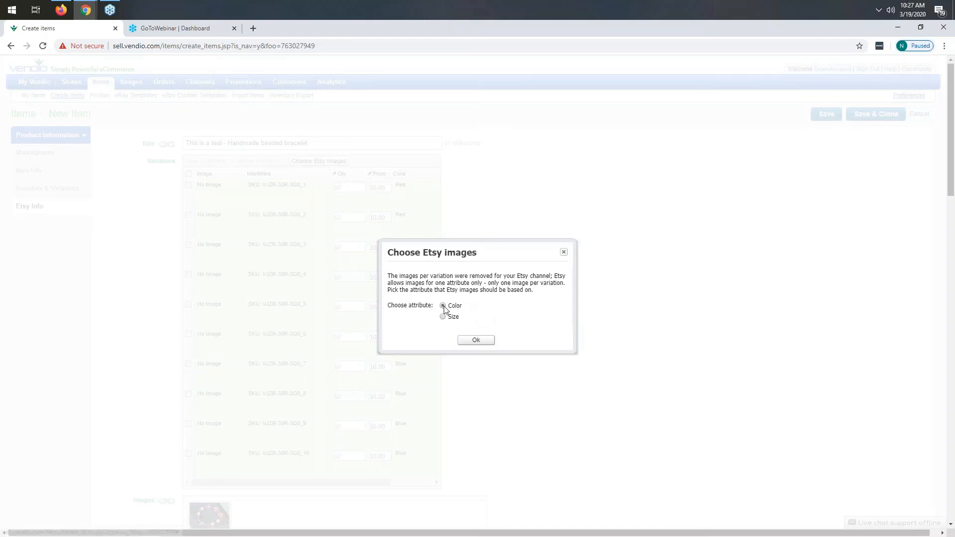
pyautogui.click(476, 341)
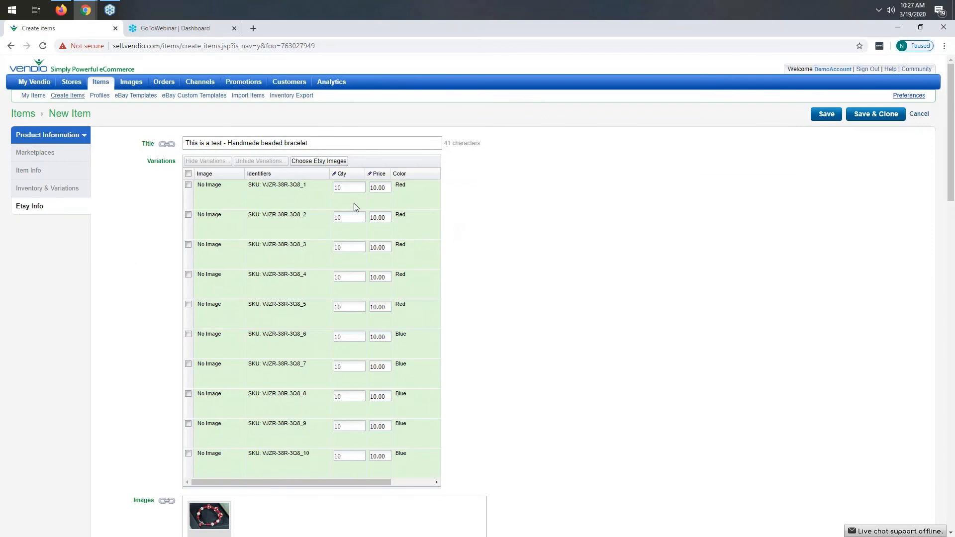
# Step: Attach the red beaded bracelet image from the image library to the Red color variations
pyautogui.moveTo(368, 480); pyautogui.dragTo(337, 490)
pyautogui.click(210, 189)
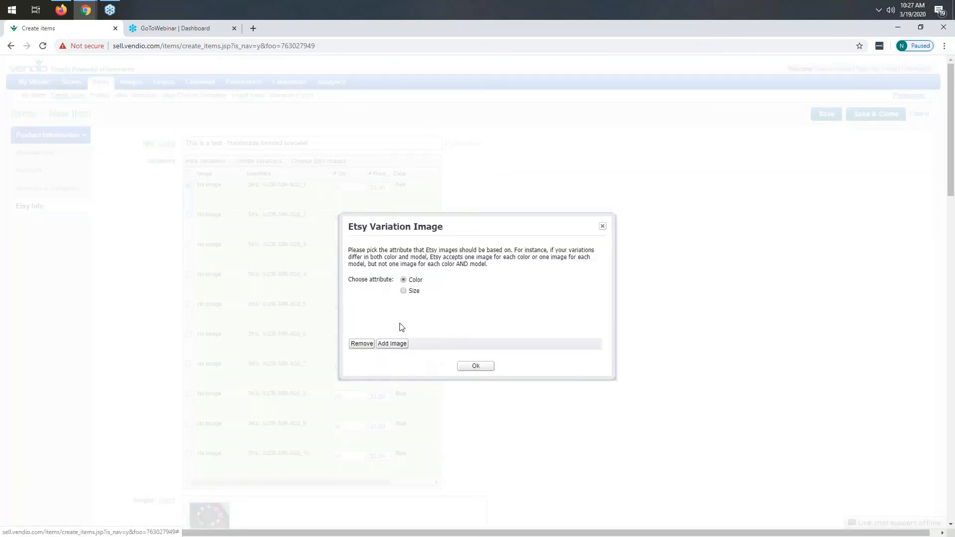
pyautogui.click(400, 343)
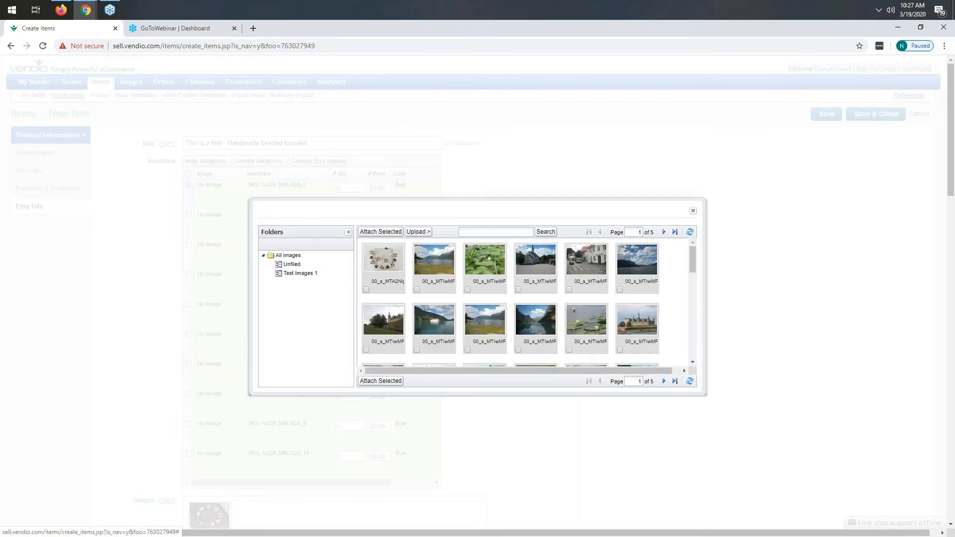
pyautogui.click(664, 382)
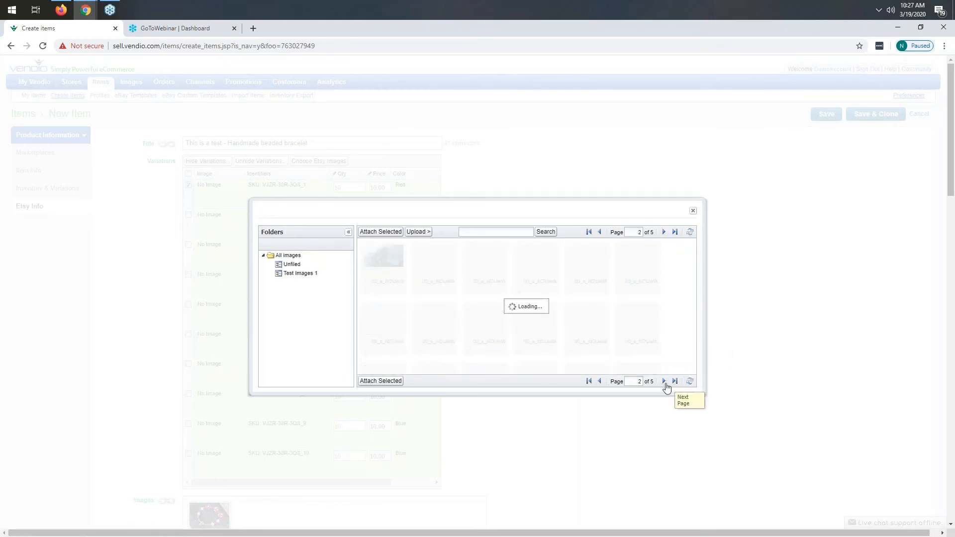
pyautogui.click(664, 381)
pyautogui.click(664, 381)
pyautogui.scroll(-1, 529, 288)
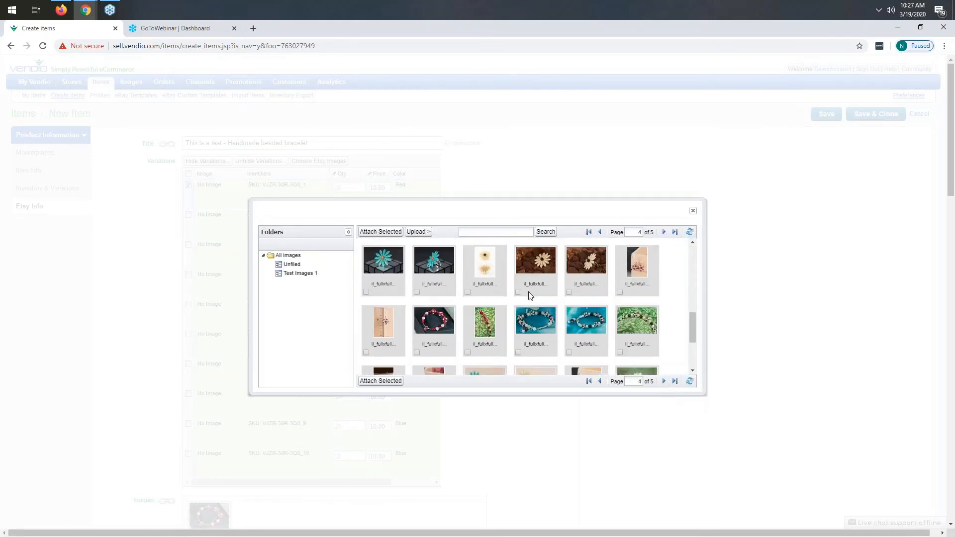
pyautogui.click(416, 303)
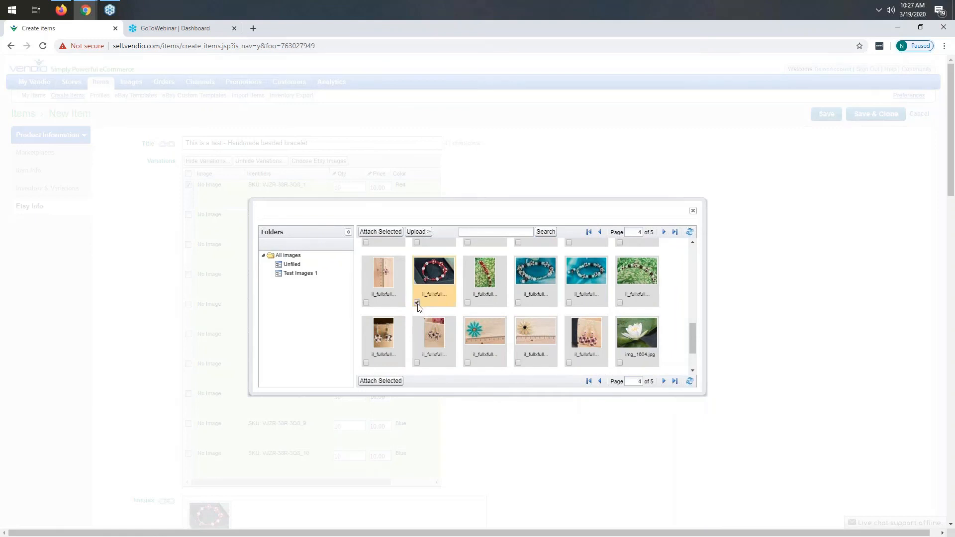
pyautogui.click(381, 381)
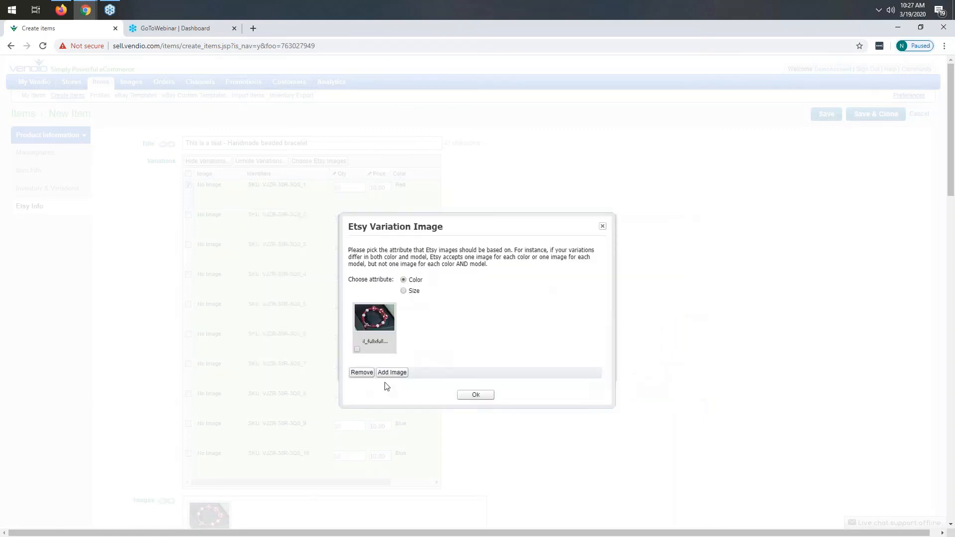
pyautogui.click(358, 349)
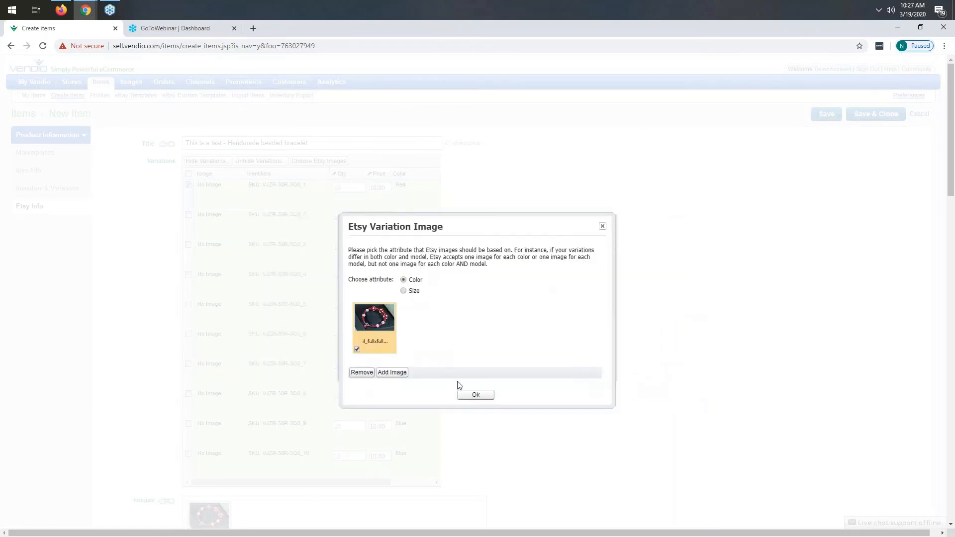
pyautogui.click(484, 396)
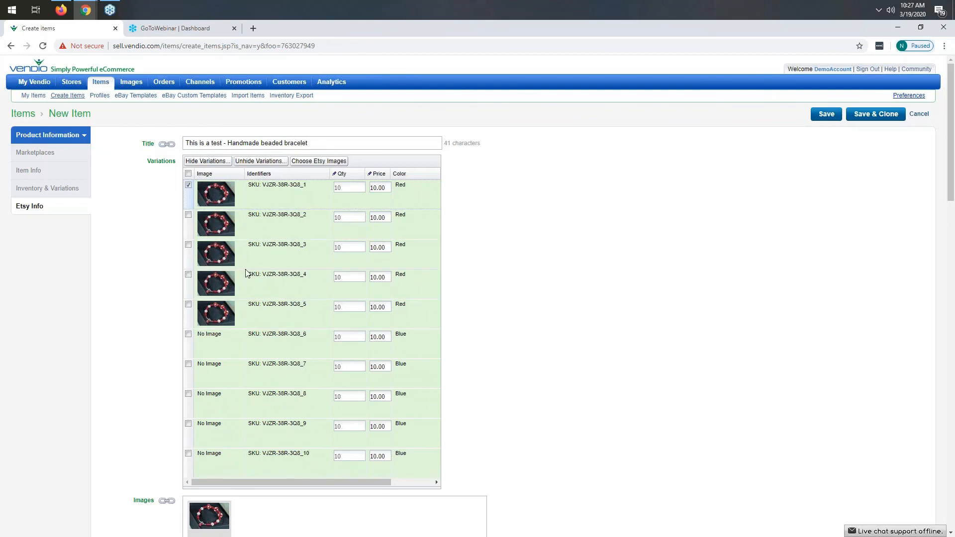
# Step: Attach the blue beaded bracelet image from the image library to the Blue color variations
pyautogui.click(215, 340)
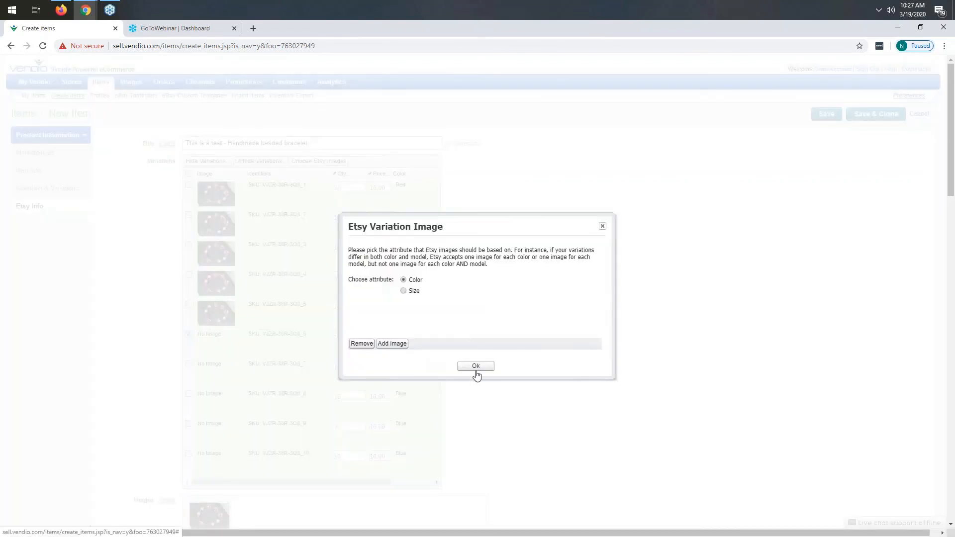
pyautogui.click(397, 344)
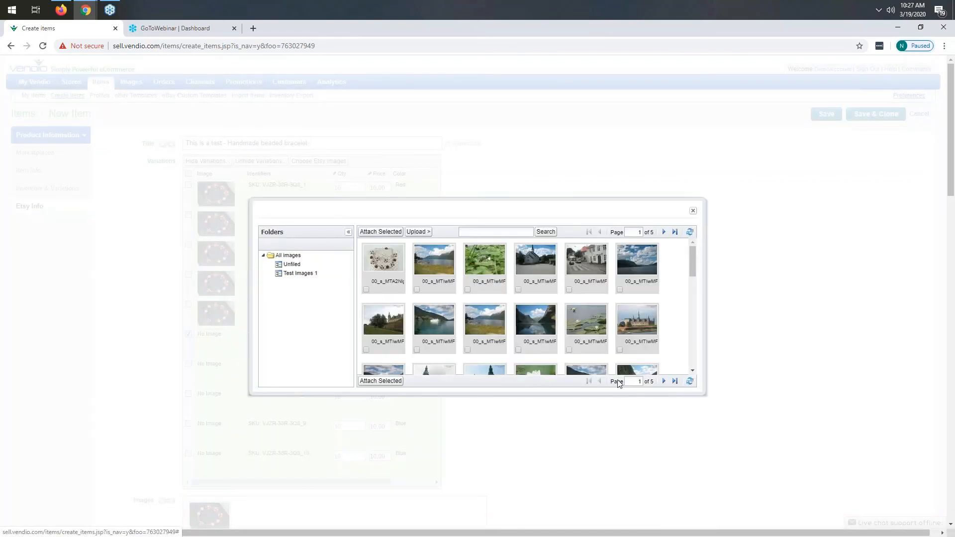
pyautogui.click(664, 381)
pyautogui.click(664, 381)
pyautogui.click(664, 381)
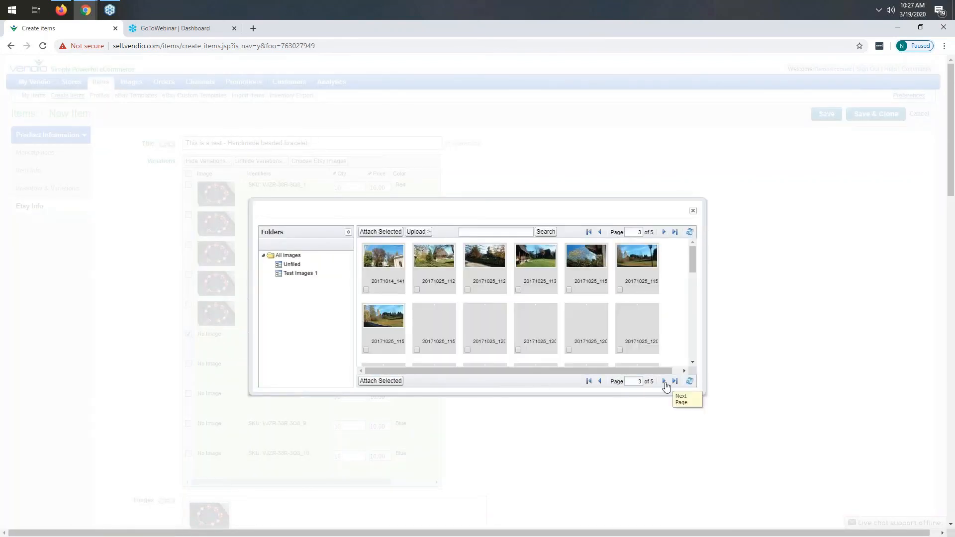
pyautogui.scroll(-10, 527, 303)
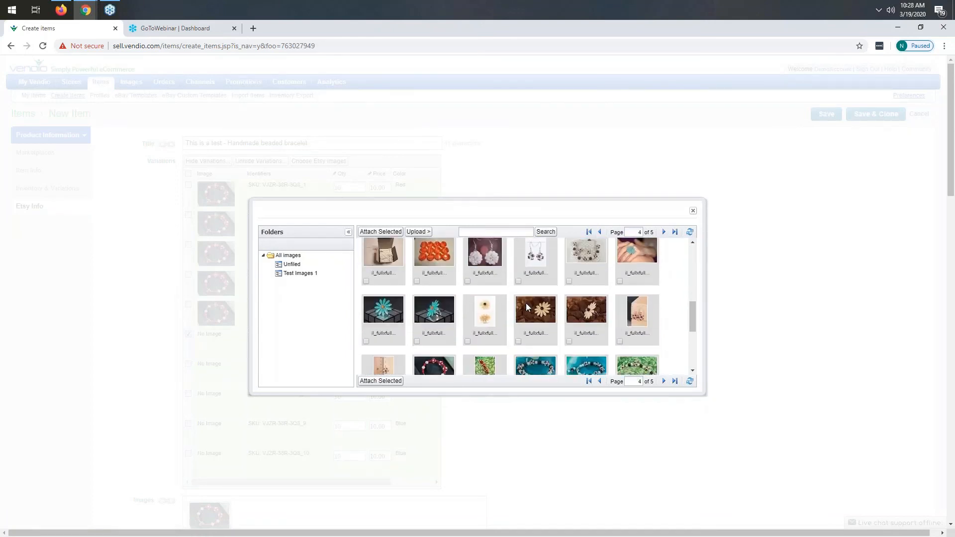
pyautogui.scroll(1, 526, 293)
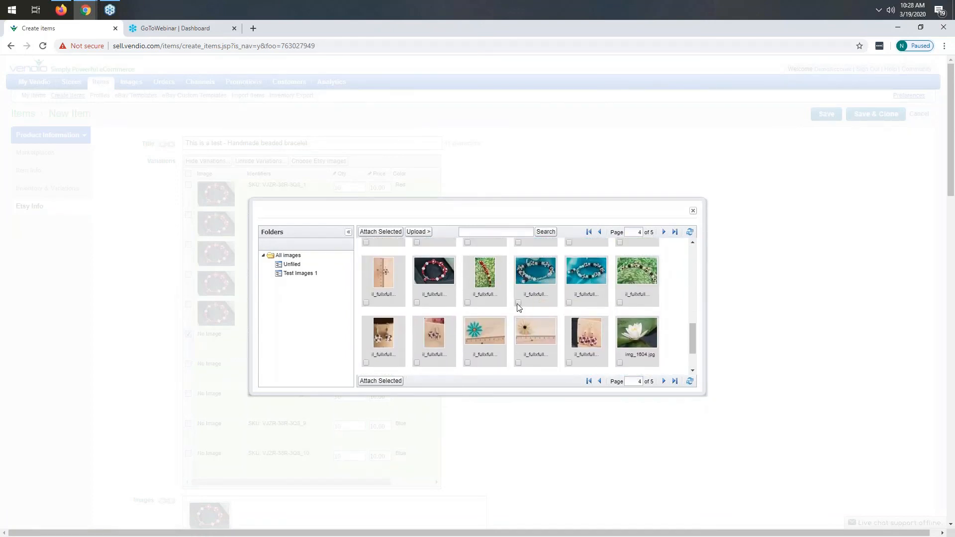
pyautogui.click(518, 303)
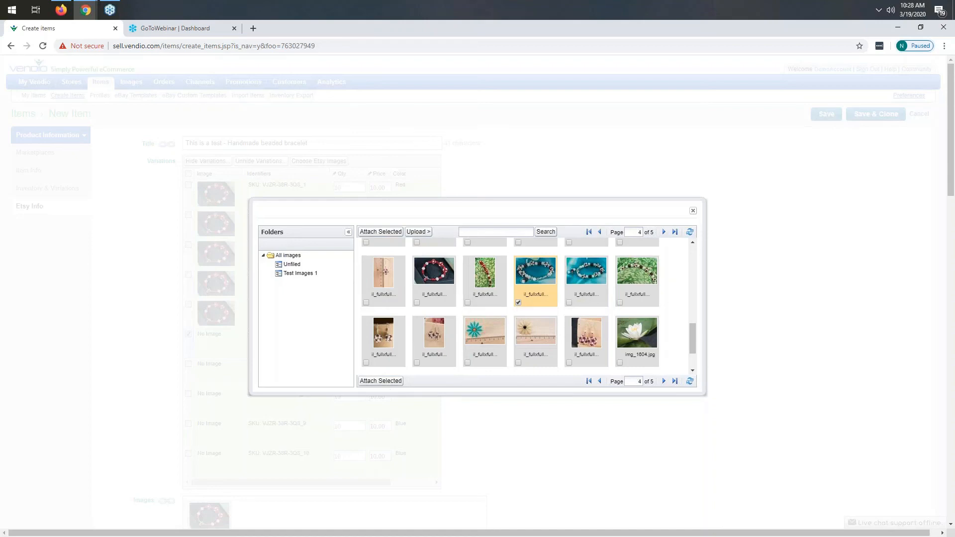
pyautogui.click(392, 383)
pyautogui.click(473, 395)
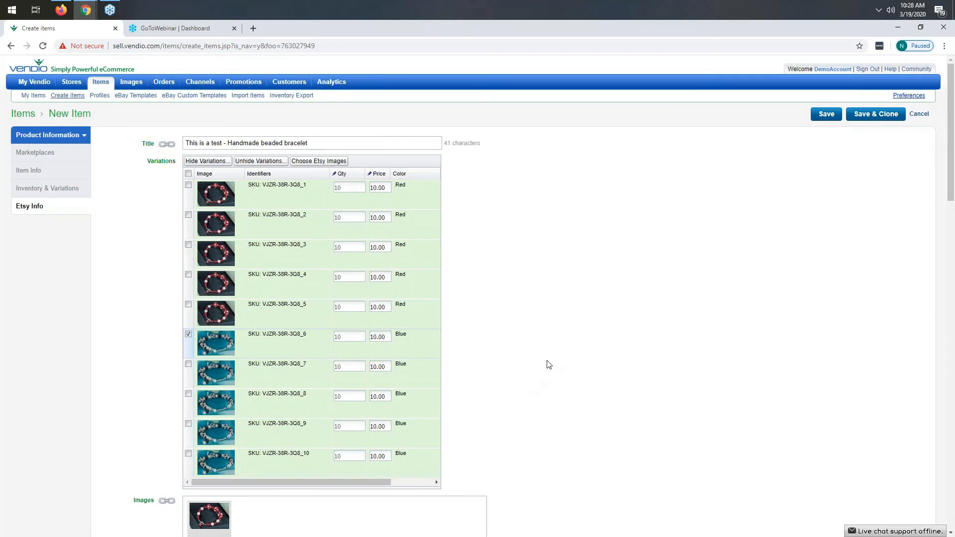
# Step: Scroll through the remaining Etsy attribute, tag and shipping fields of the listing
pyautogui.scroll(-3, 551, 363)
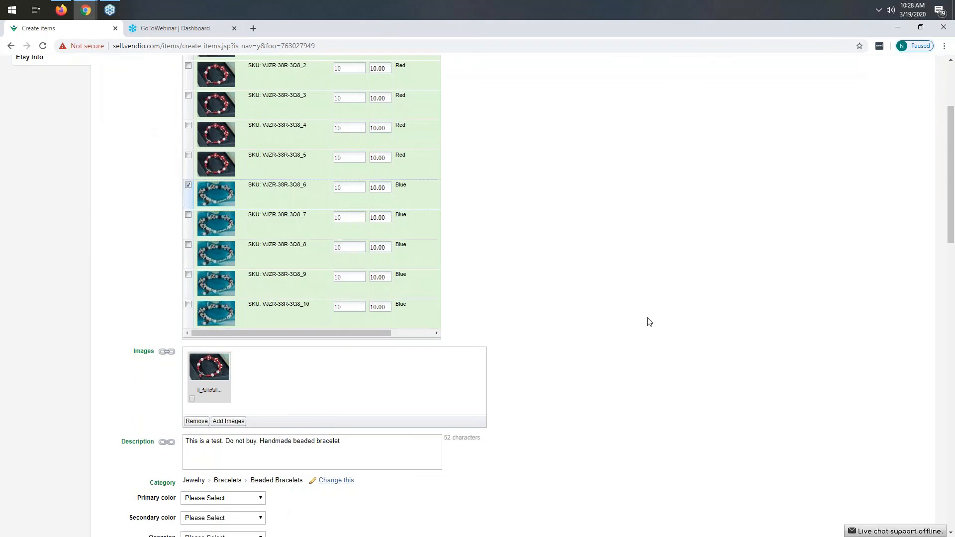
pyautogui.scroll(-5, 642, 321)
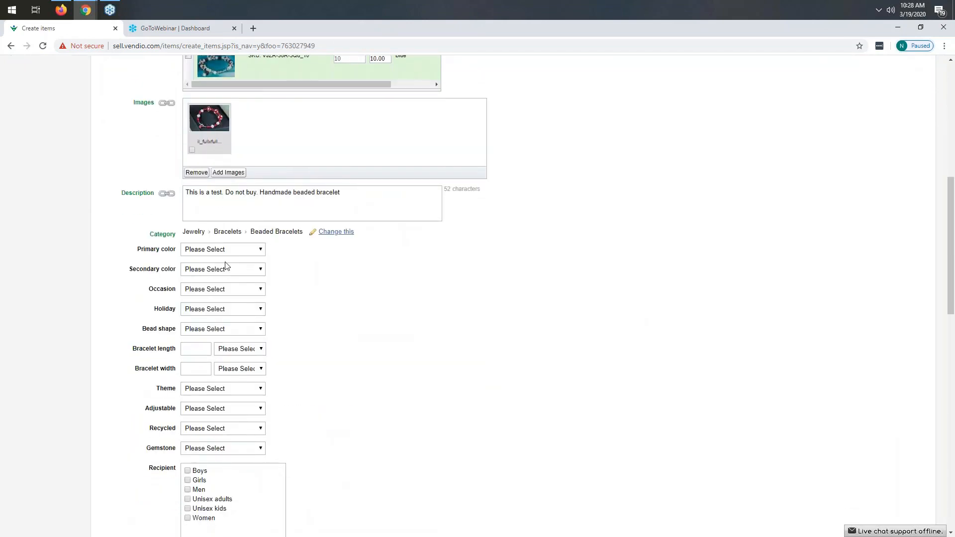
pyautogui.scroll(-5, 262, 390)
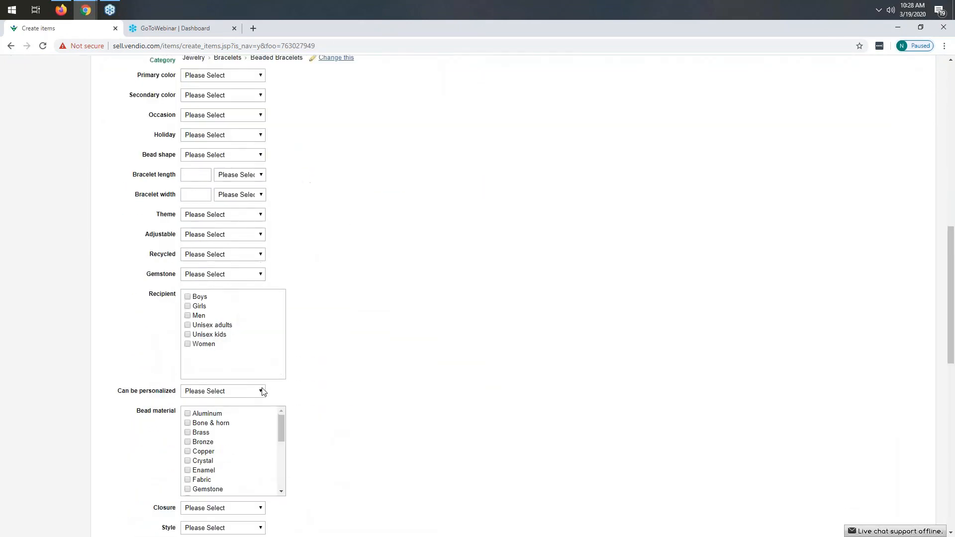
pyautogui.scroll(-5, 461, 349)
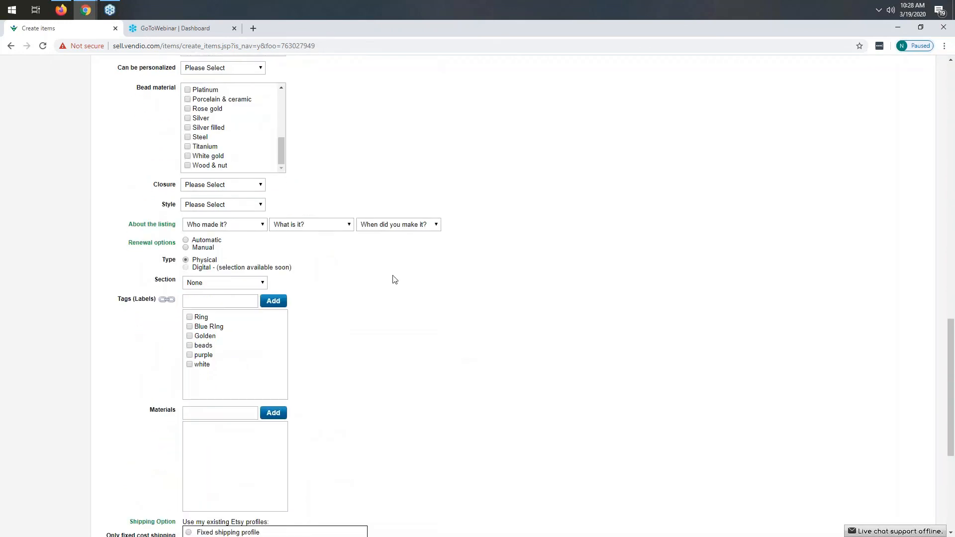
pyautogui.scroll(-5, 564, 414)
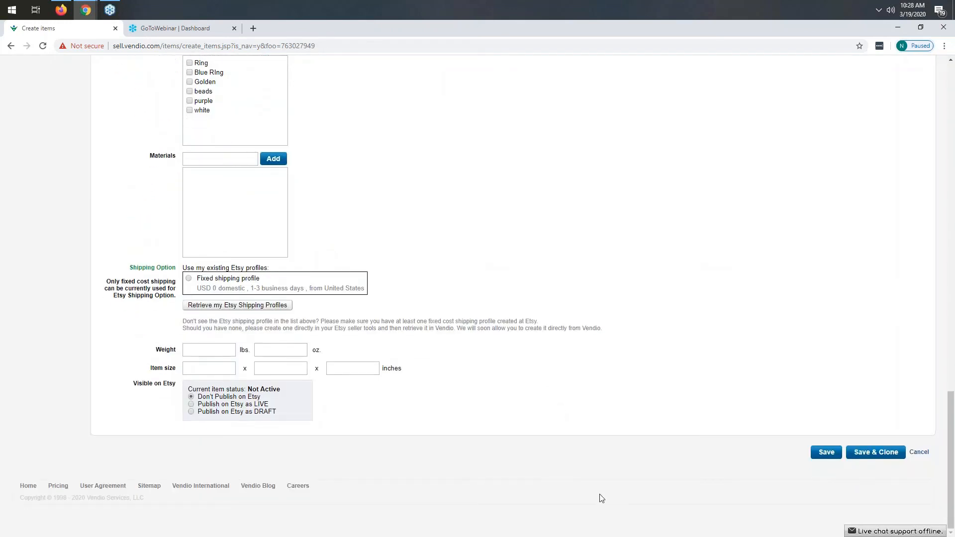